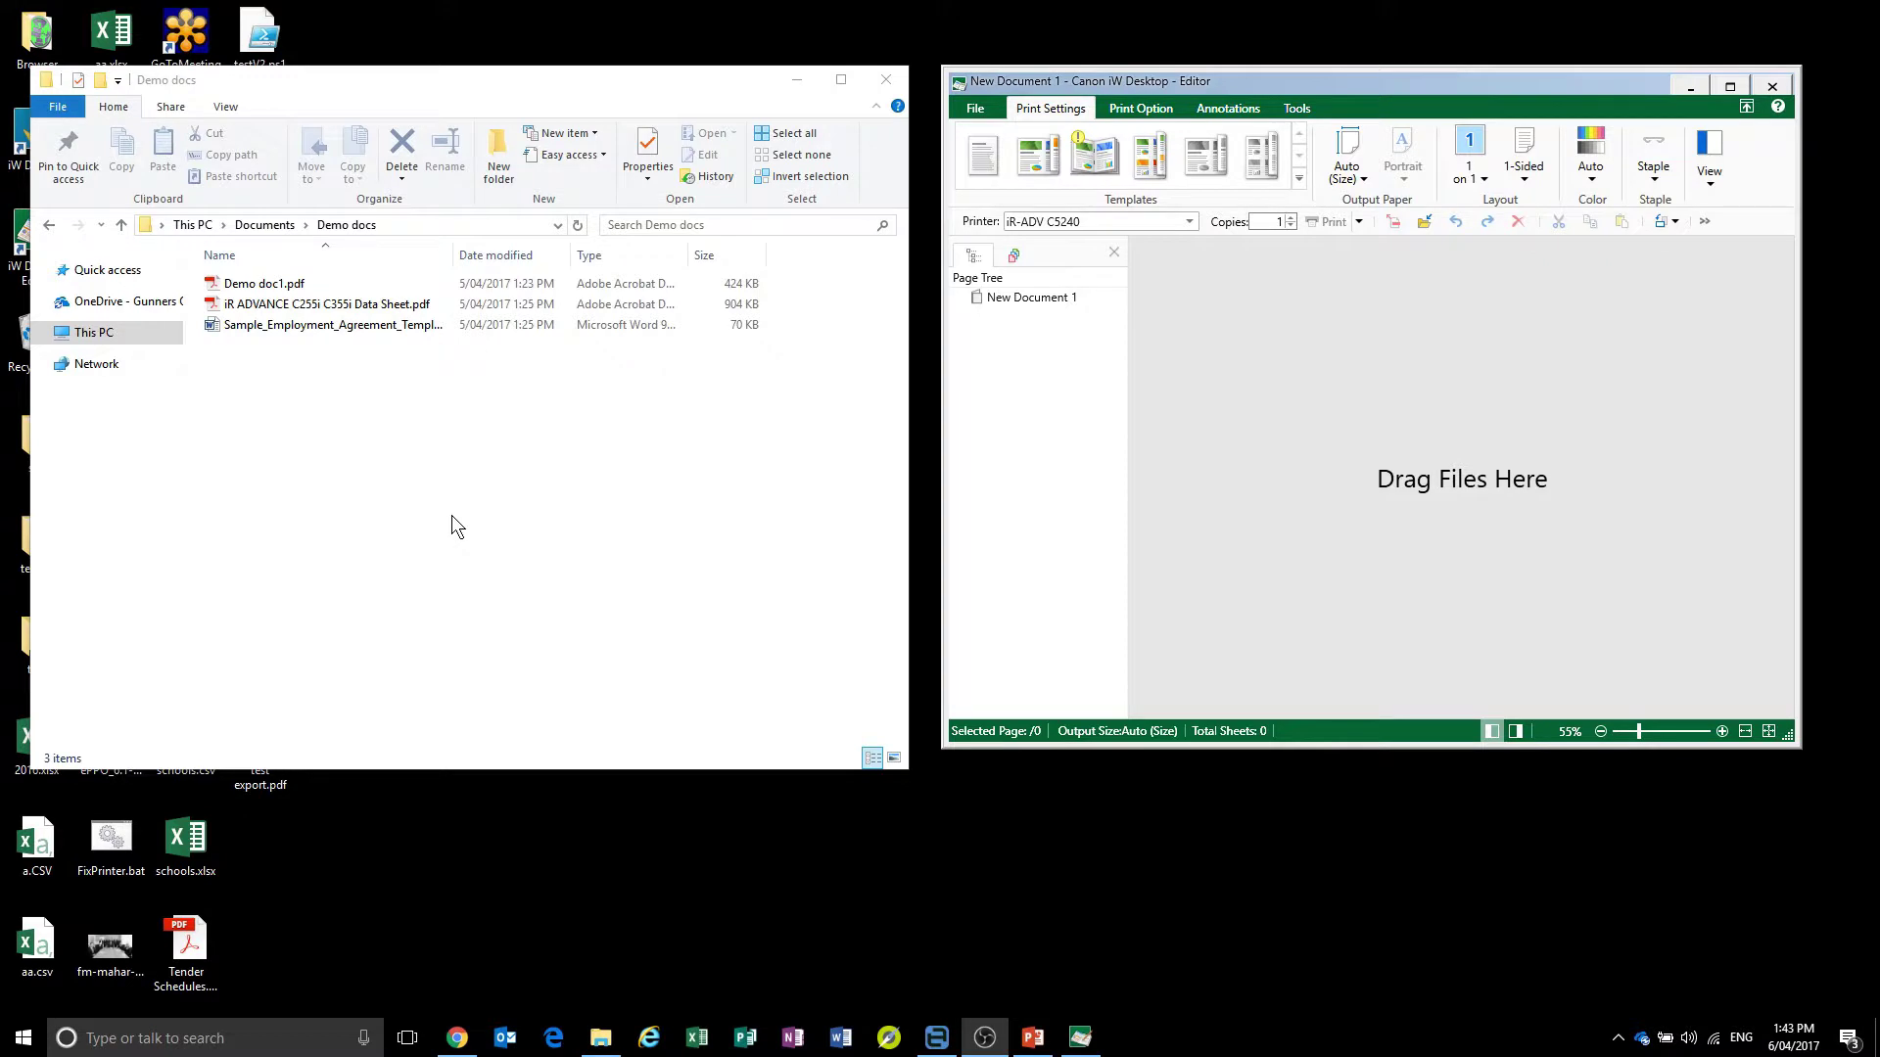
Drop the iR ADVANCE C255i C355i data sheet PDF, then the employment agreement .doc, into New Document 1
{"action": "left_click", "coordinate": [451, 516]}
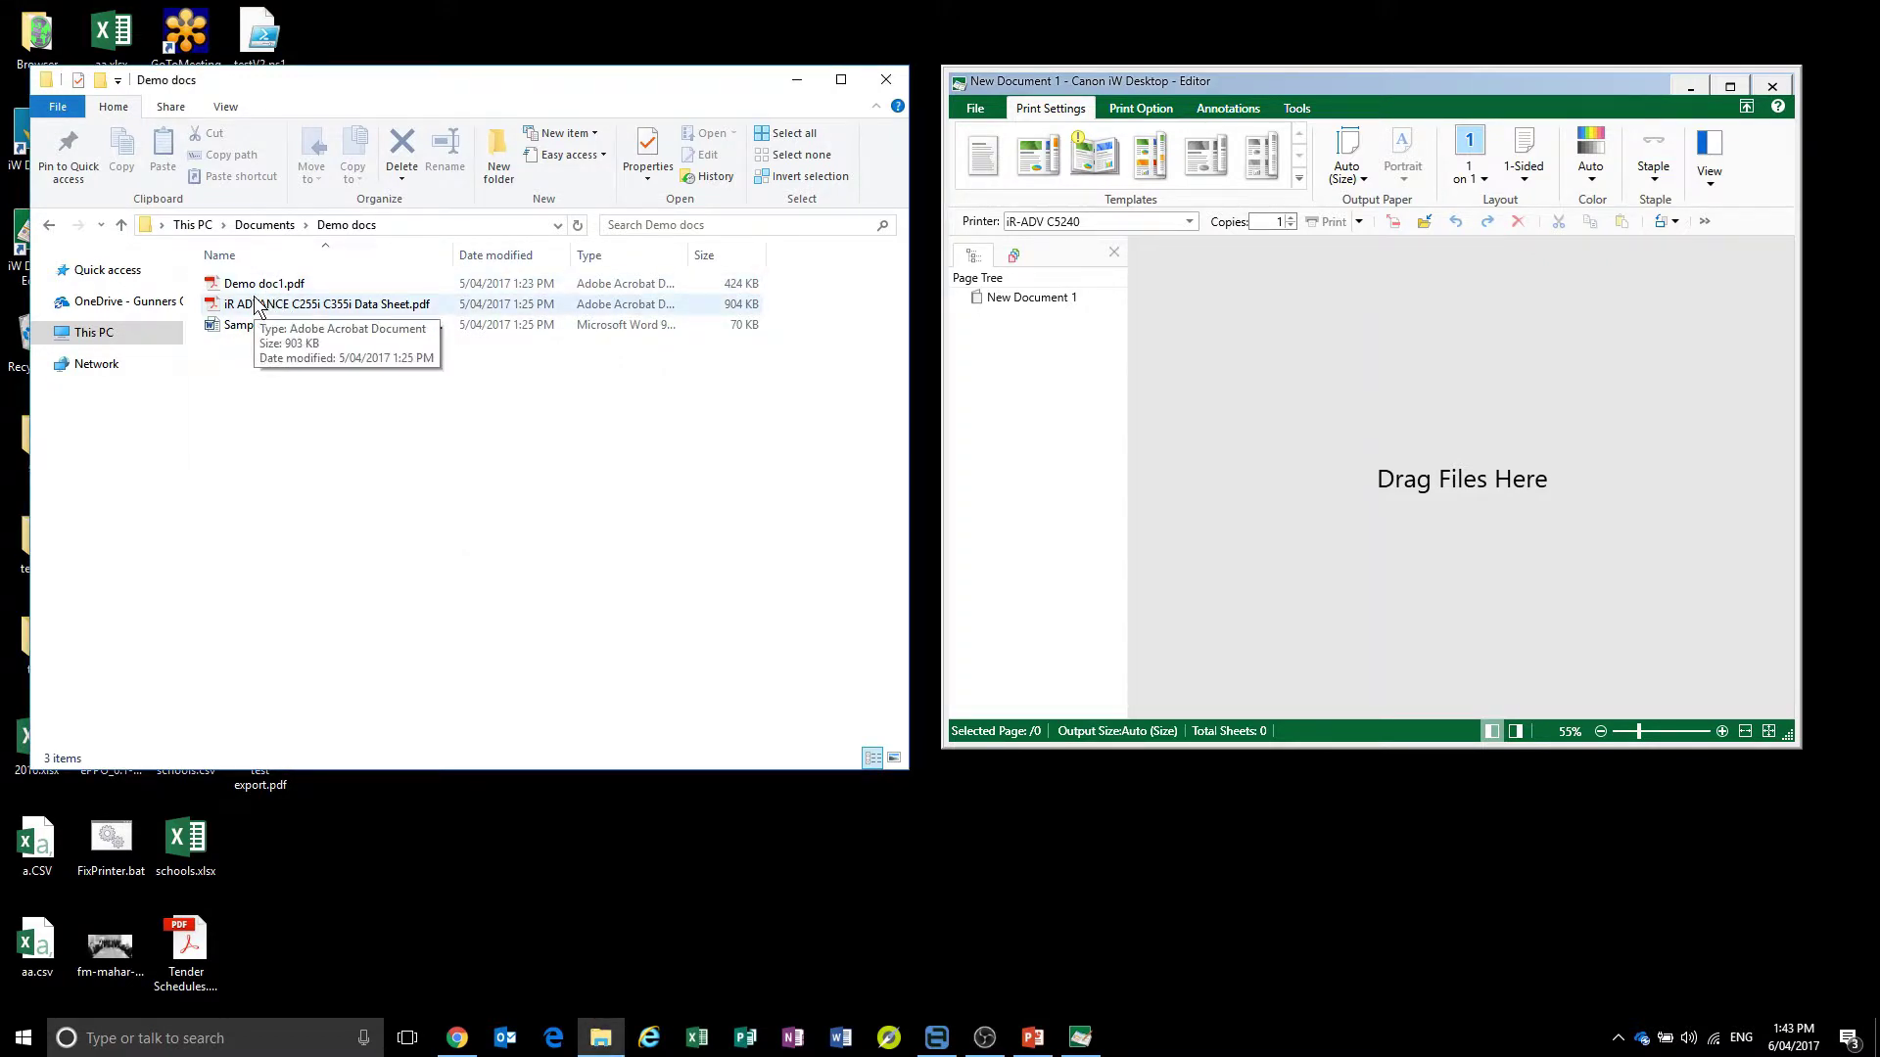
{"action": "left_click_drag", "start_coordinate": [257, 305], "coordinate": [1021, 323]}
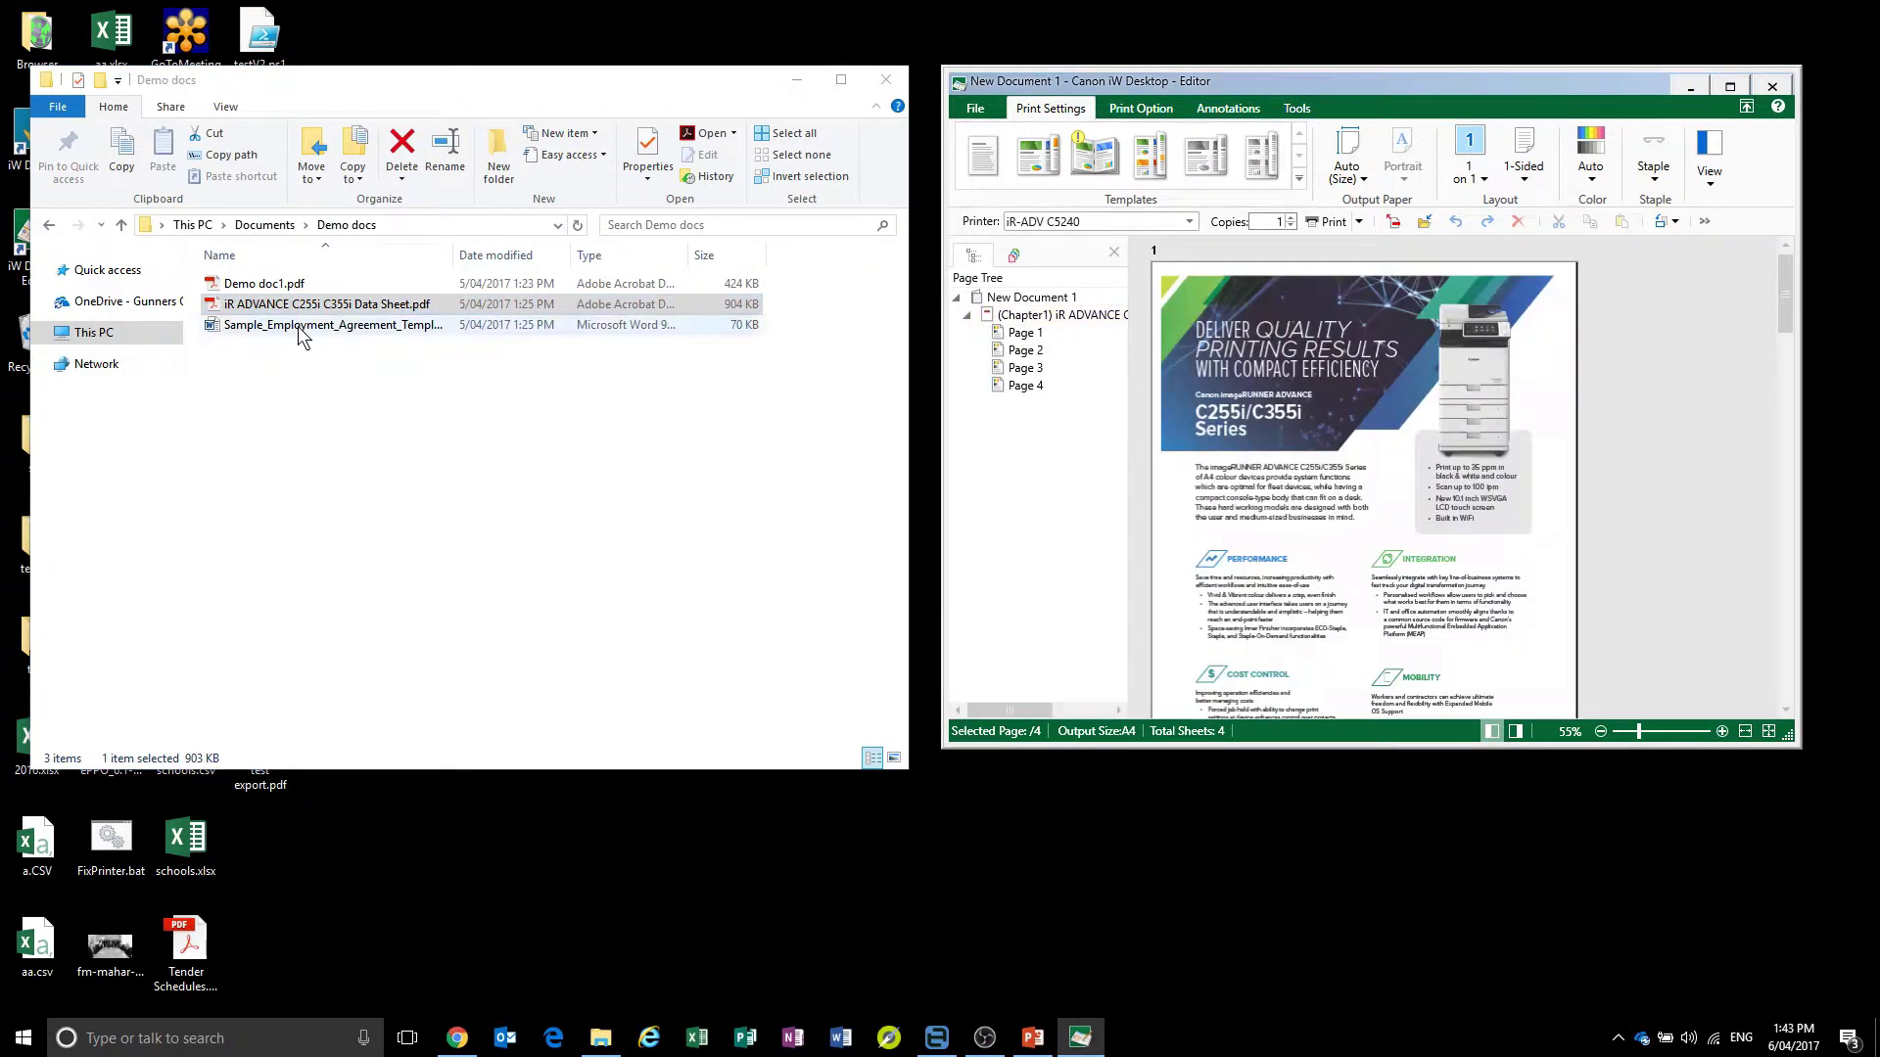
{"action": "left_click_drag", "start_coordinate": [292, 329], "coordinate": [1028, 456]}
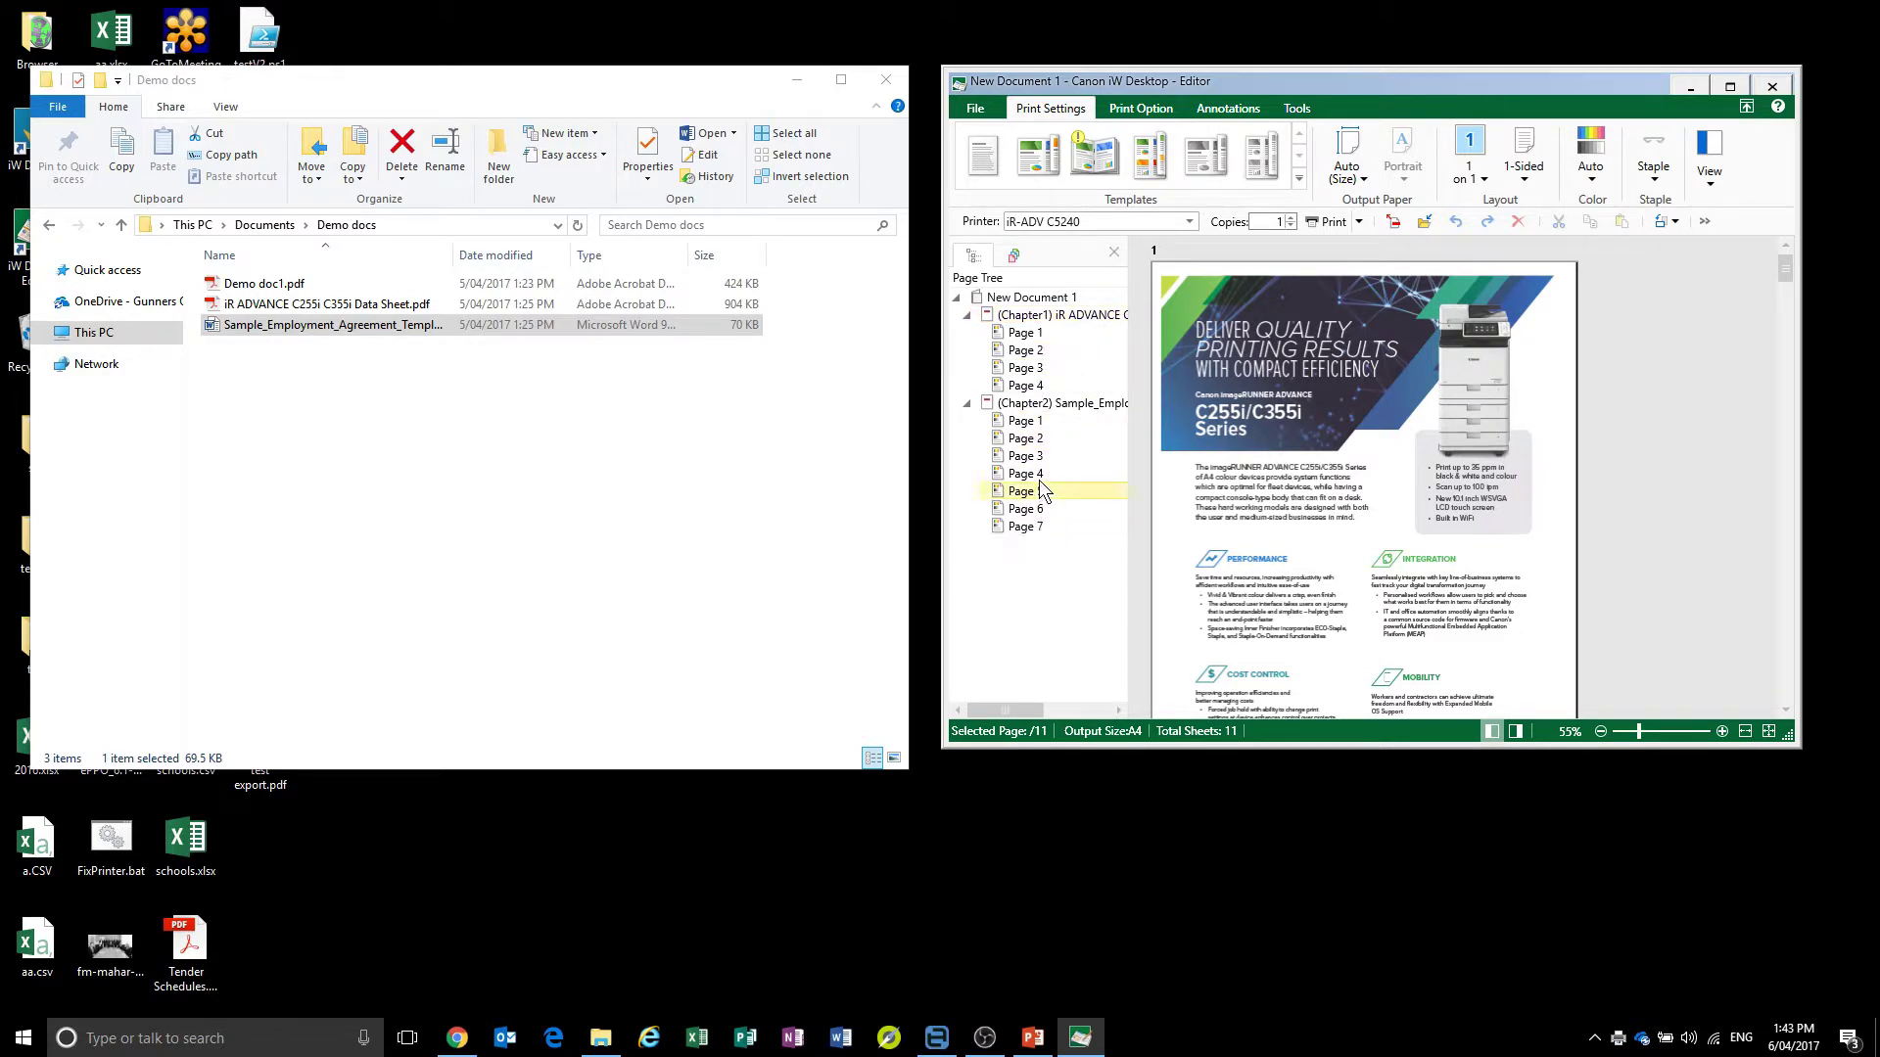
Preview the data sheet's pages and the employment agreement's first six pages
{"action": "left_click", "coordinate": [1038, 331]}
{"action": "left_click", "coordinate": [1043, 353]}
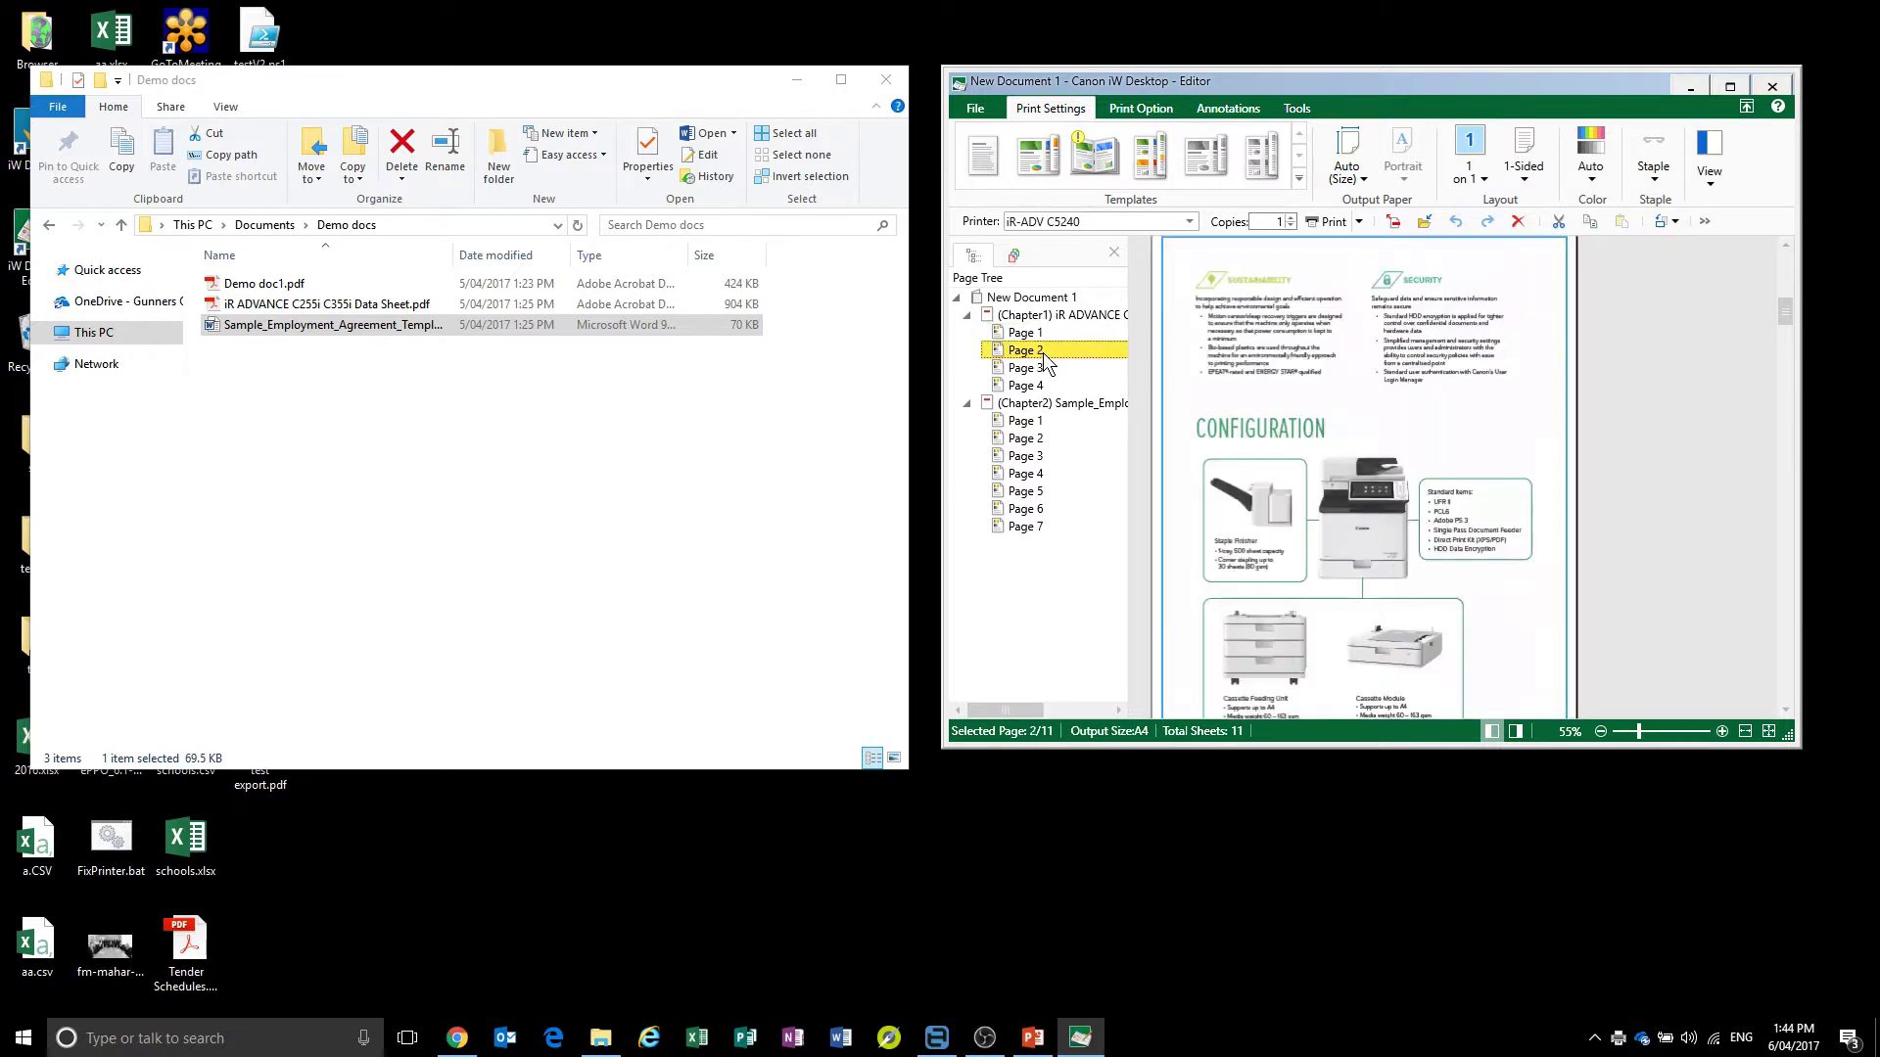
{"action": "left_click", "coordinate": [1041, 385]}
{"action": "left_click", "coordinate": [1042, 421]}
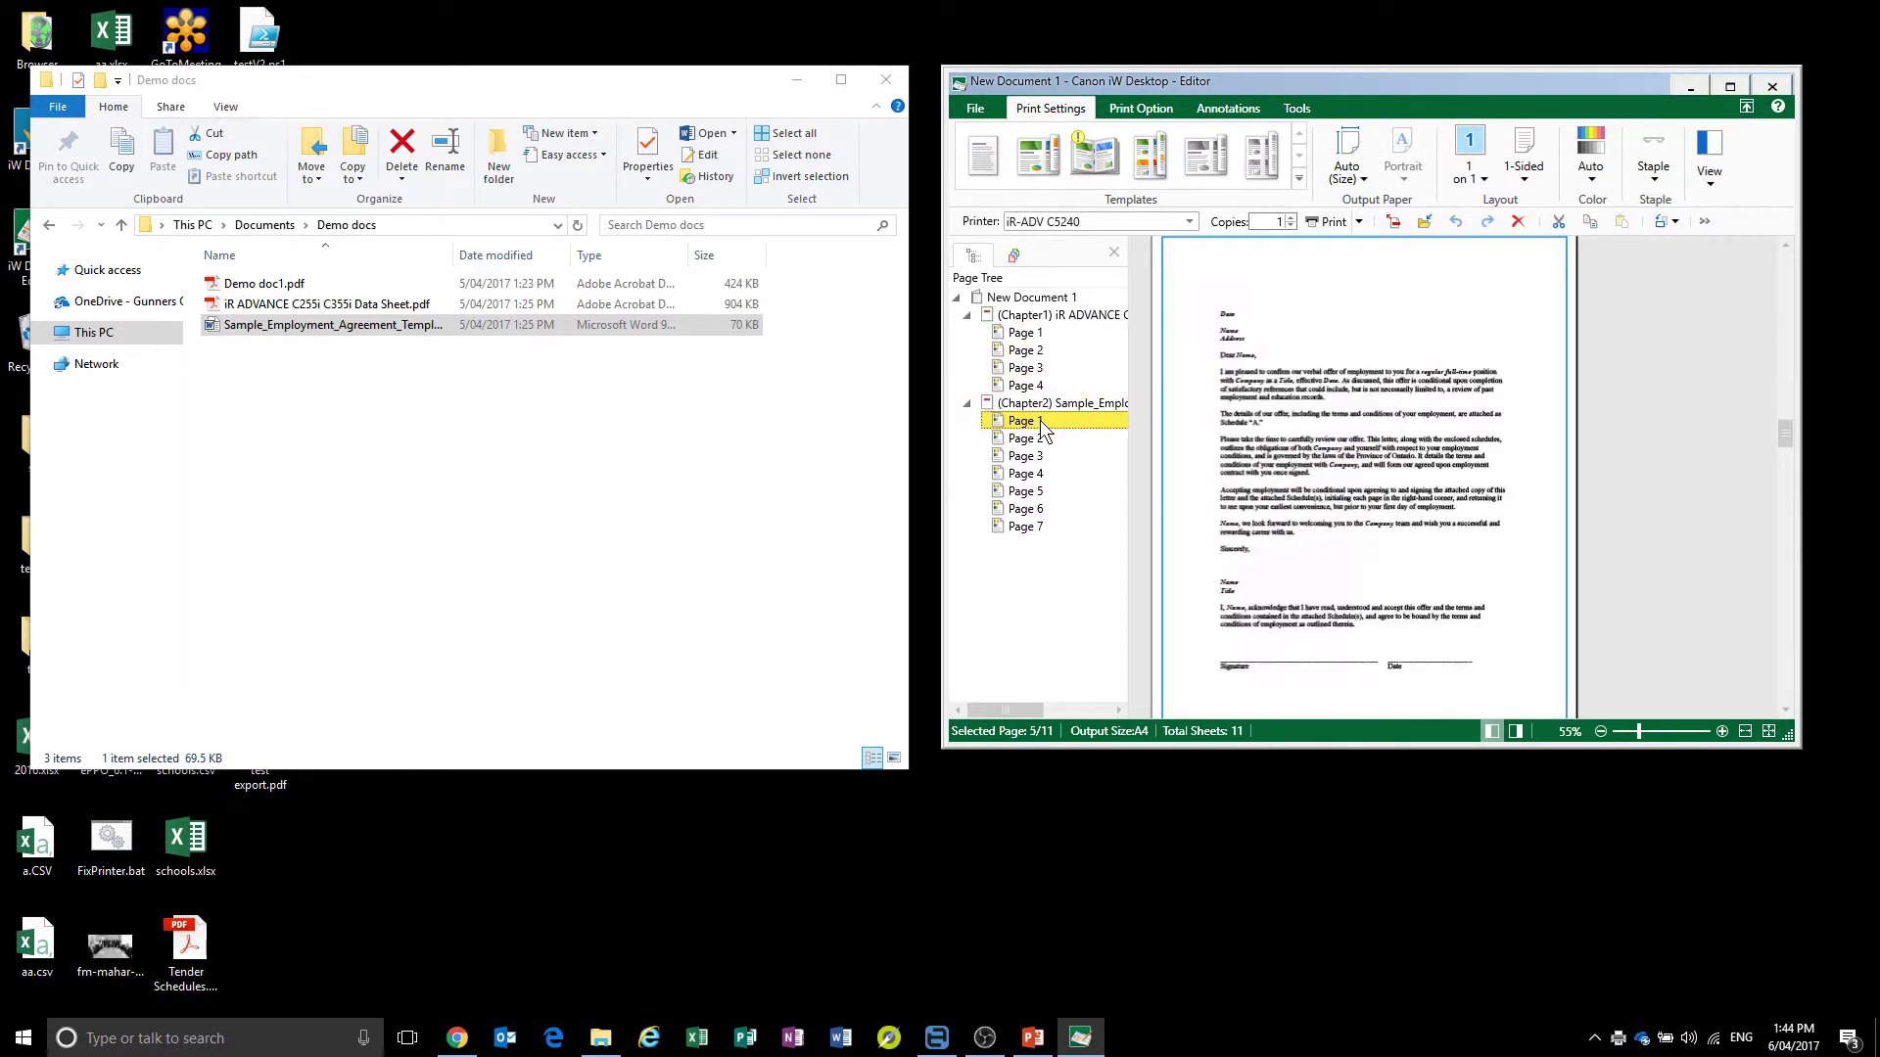
{"action": "left_click", "coordinate": [1025, 438]}
{"action": "left_click", "coordinate": [1025, 455]}
{"action": "left_click", "coordinate": [1025, 472]}
{"action": "left_click", "coordinate": [1028, 490]}
{"action": "left_click", "coordinate": [1032, 508]}
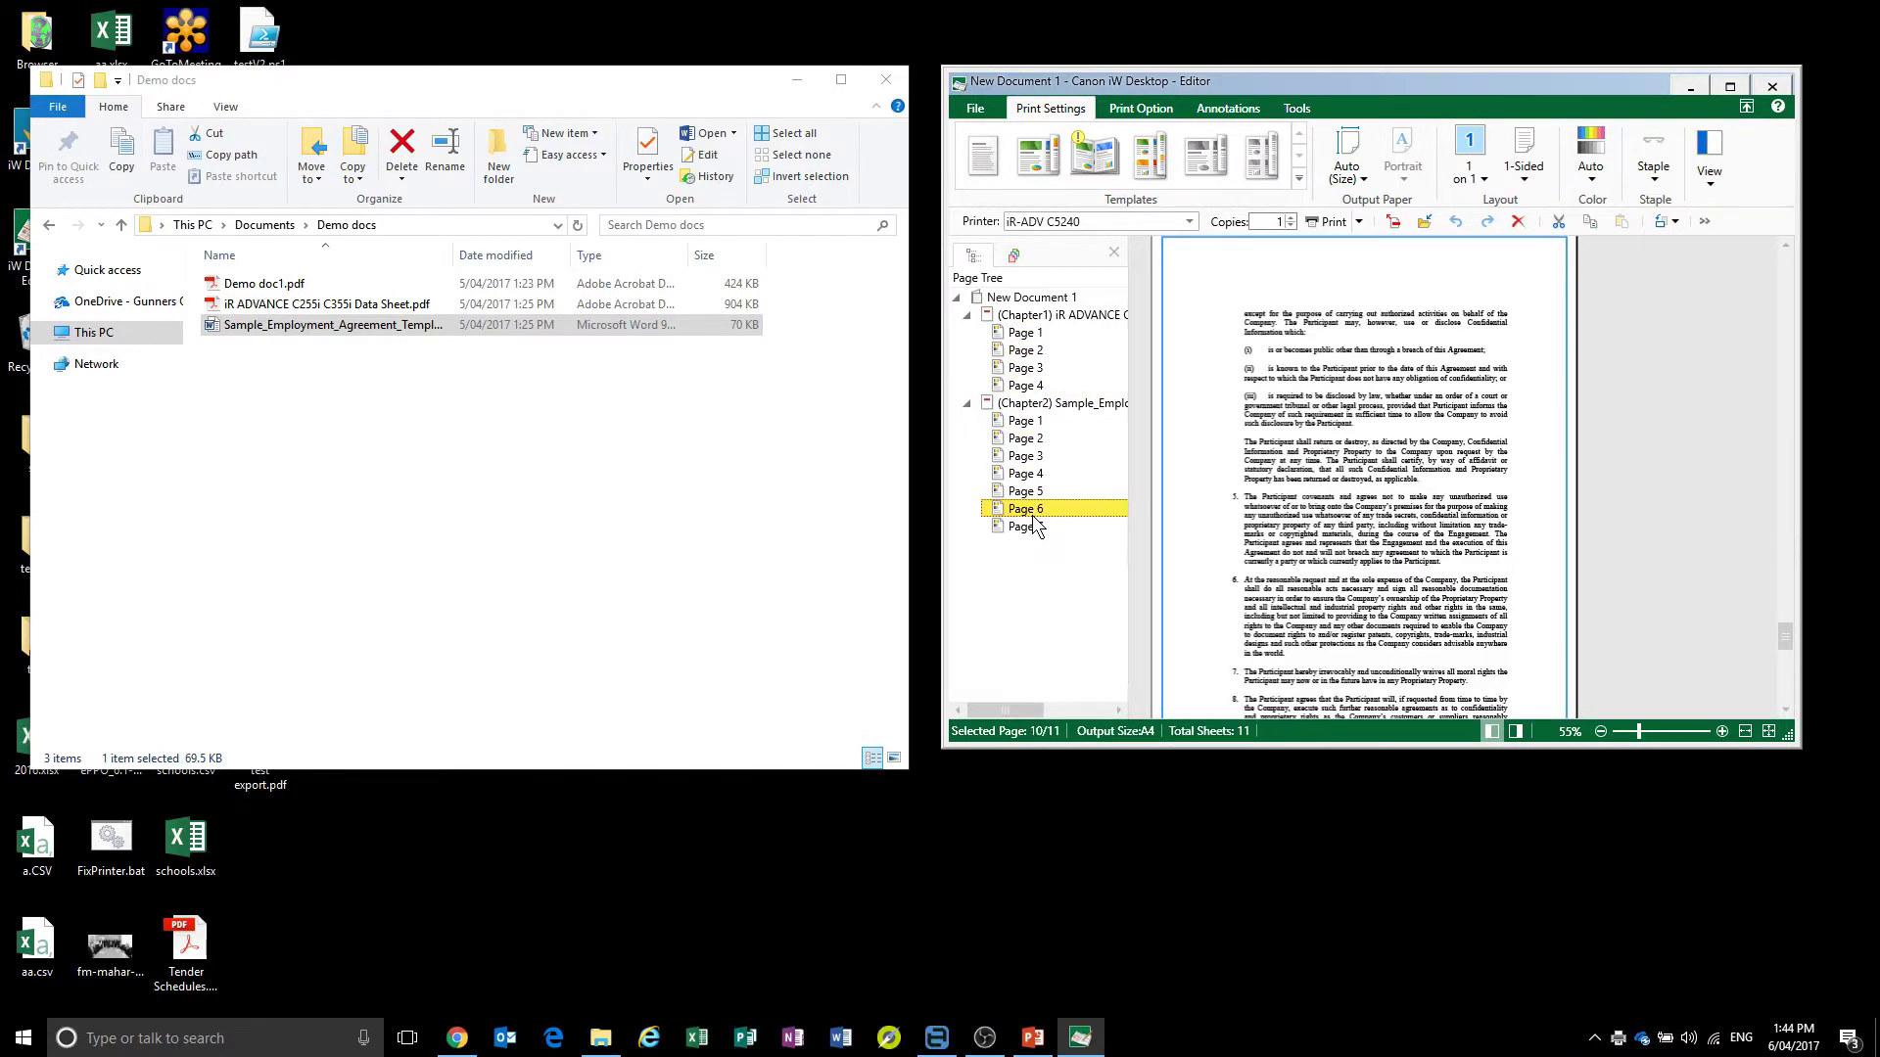
Check the Schedule C page, then select data sheet pages 3 and 4
{"action": "left_click", "coordinate": [1036, 492]}
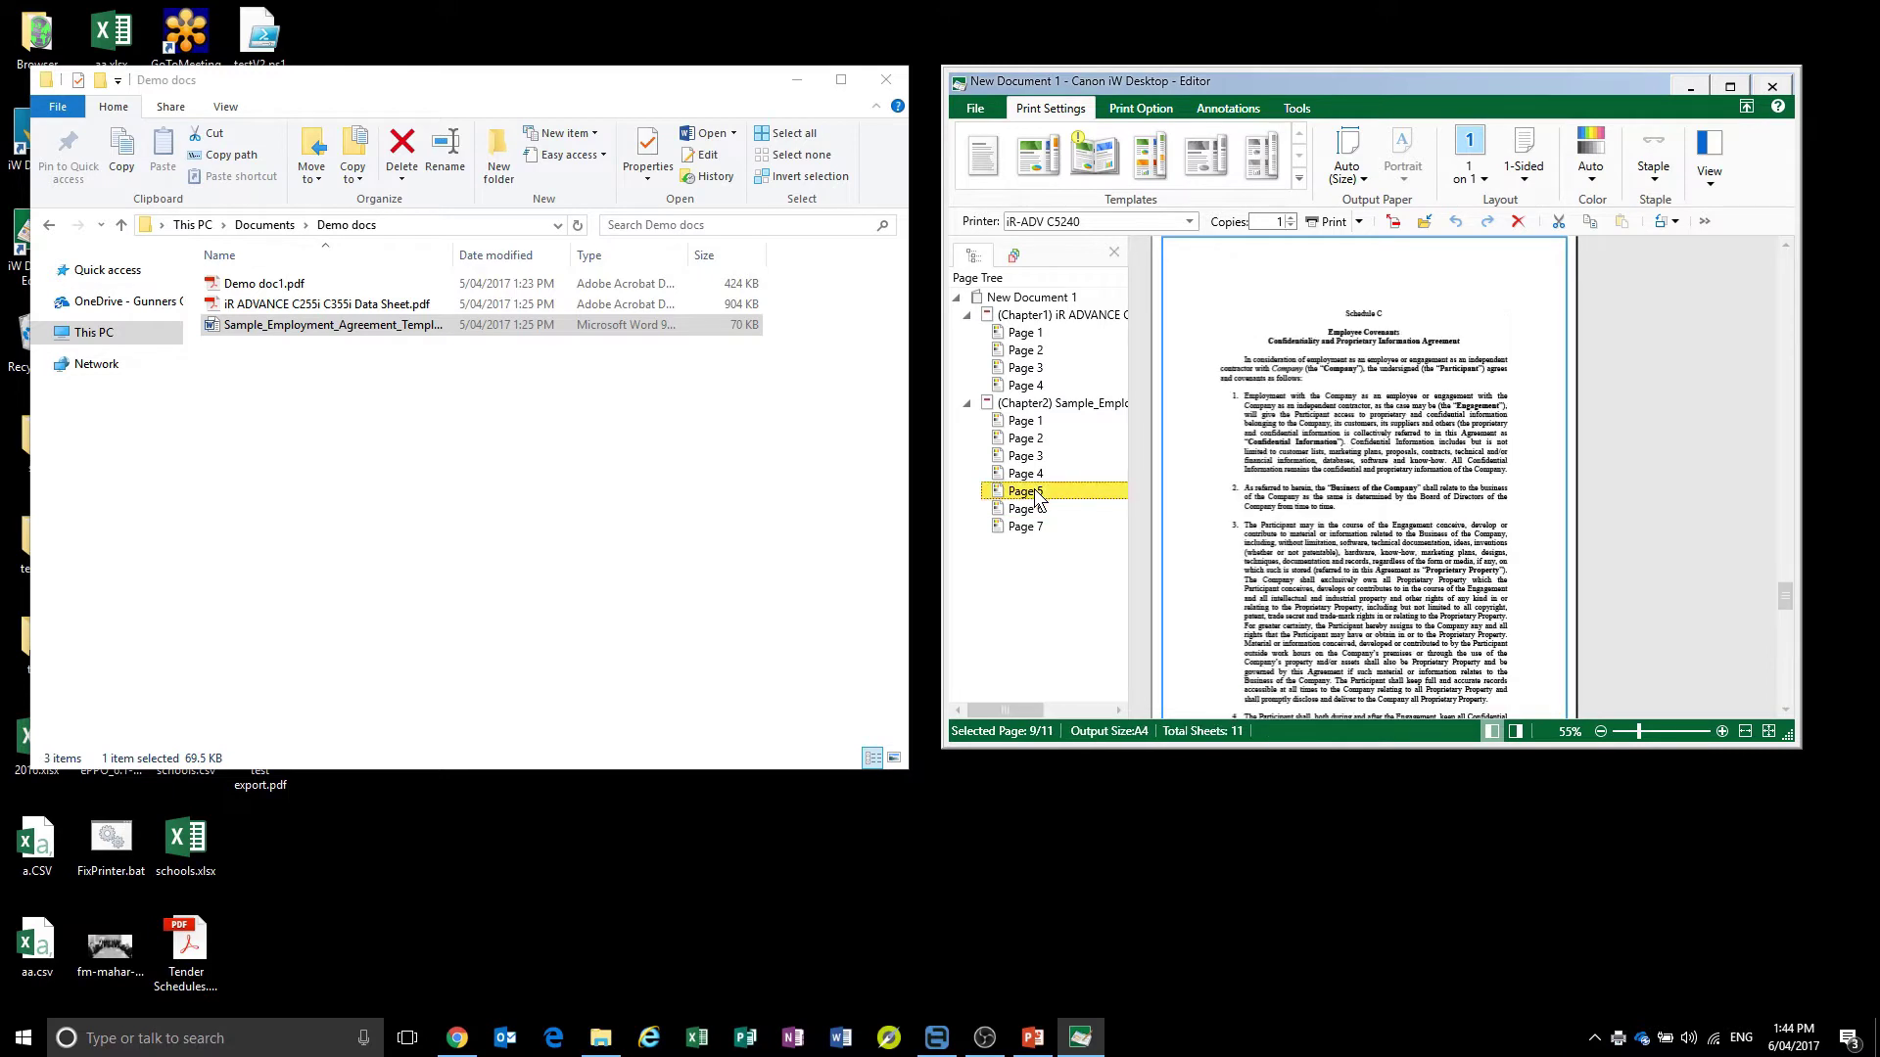
{"action": "left_click", "coordinate": [1025, 367]}
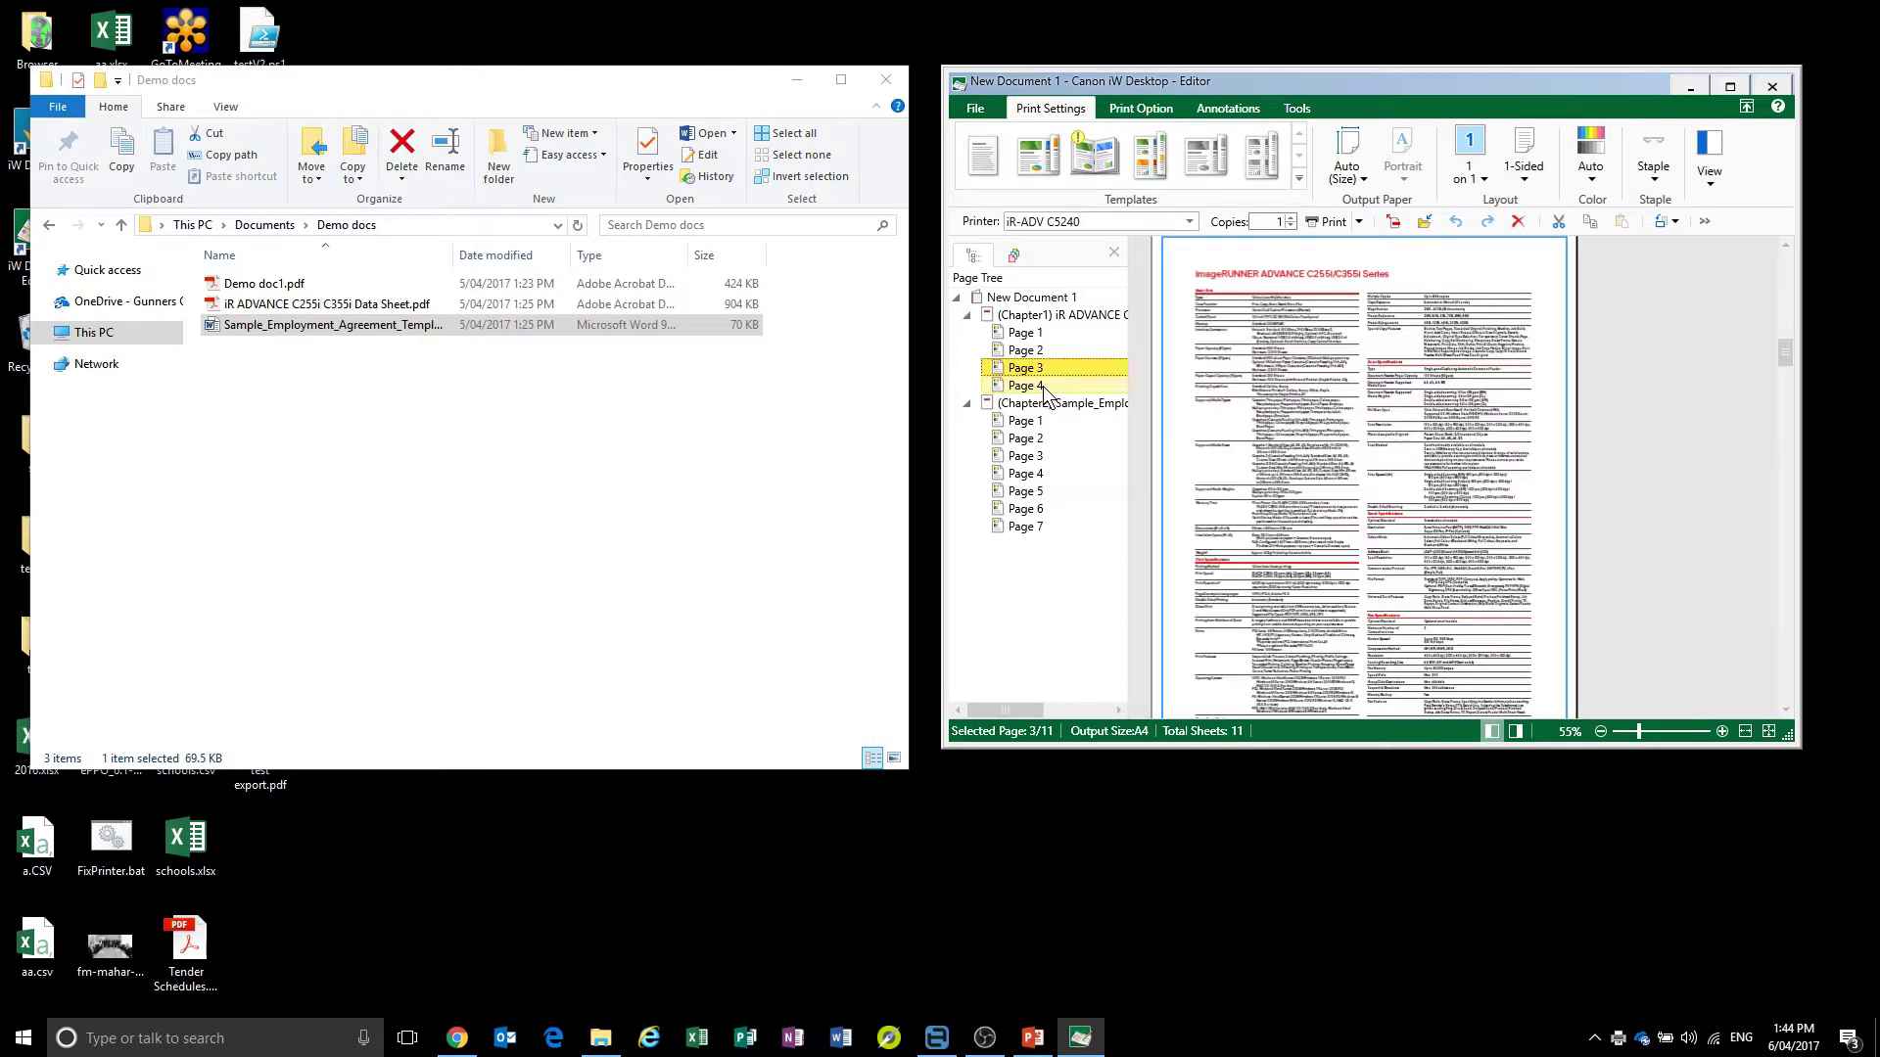
{"action": "left_click", "coordinate": [1042, 385], "text": "ctrl"}
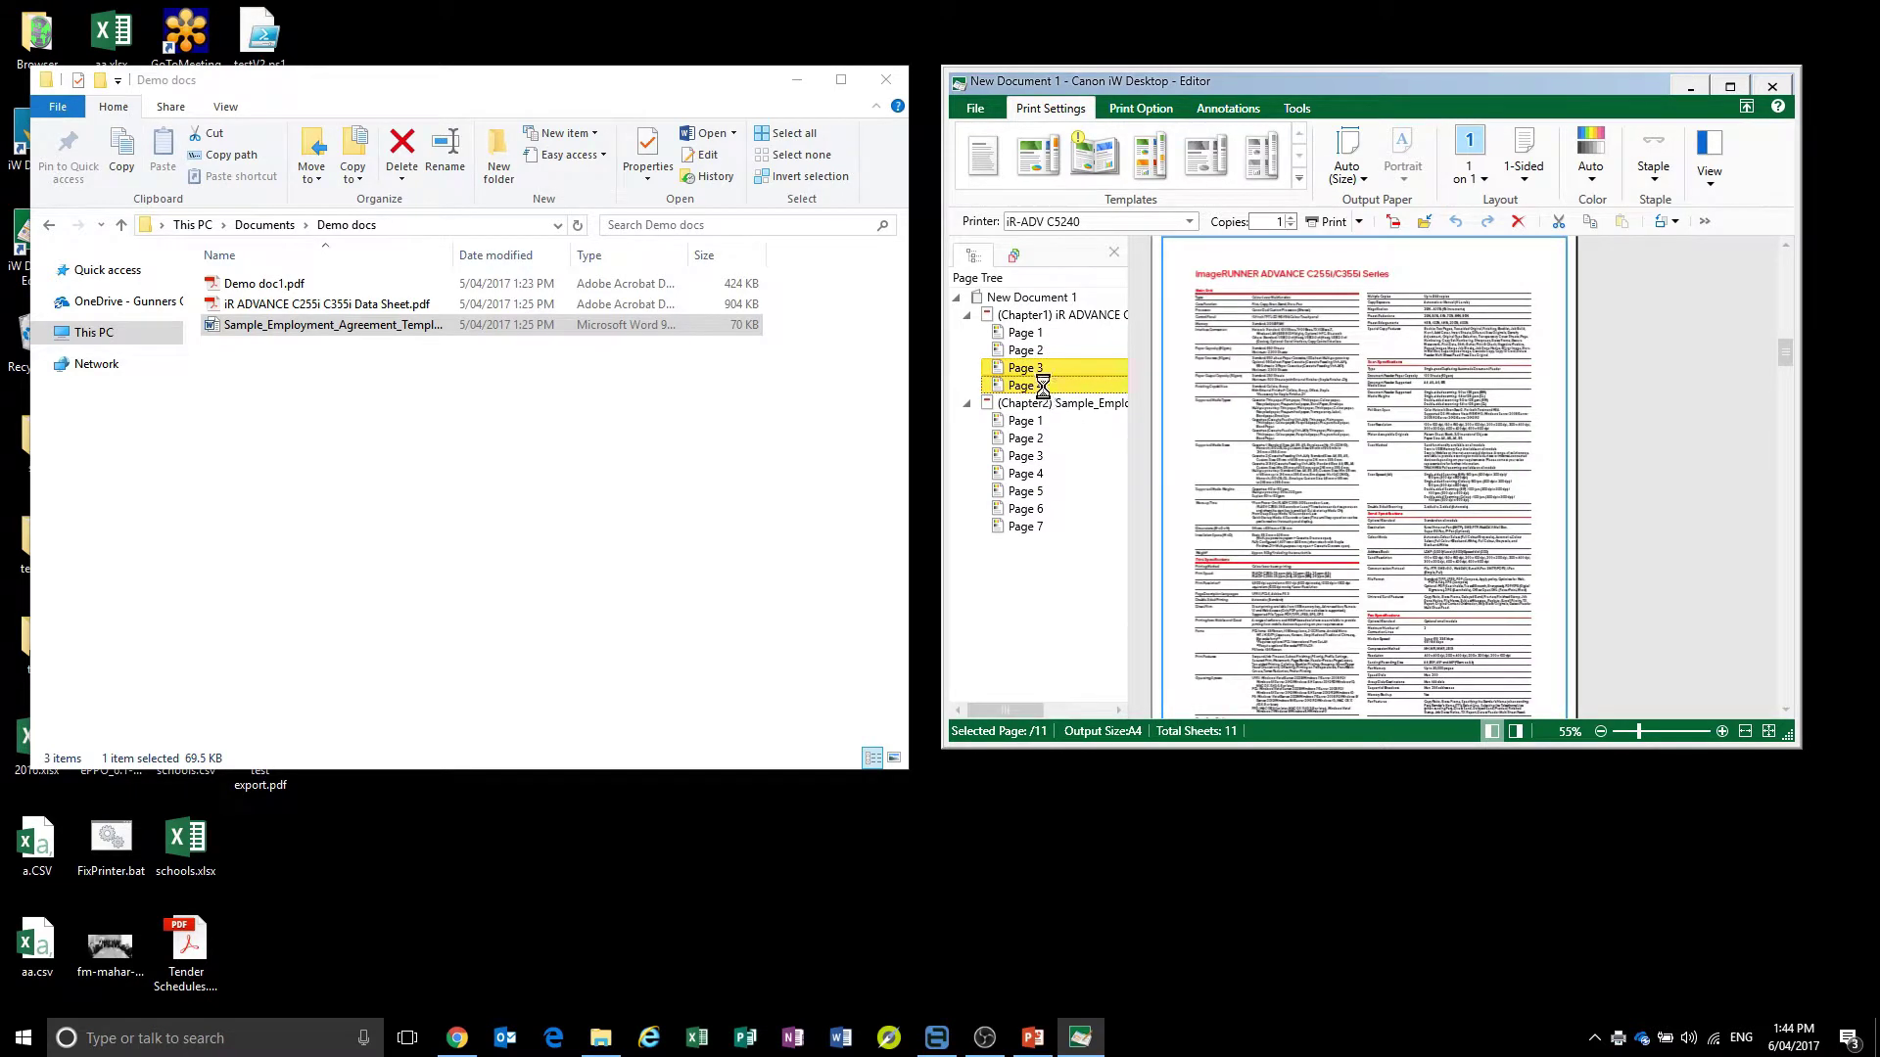
Delete data sheet pages 3 and 4 and move two agreement pages into Chapter 1
{"action": "key", "text": "Delete"}
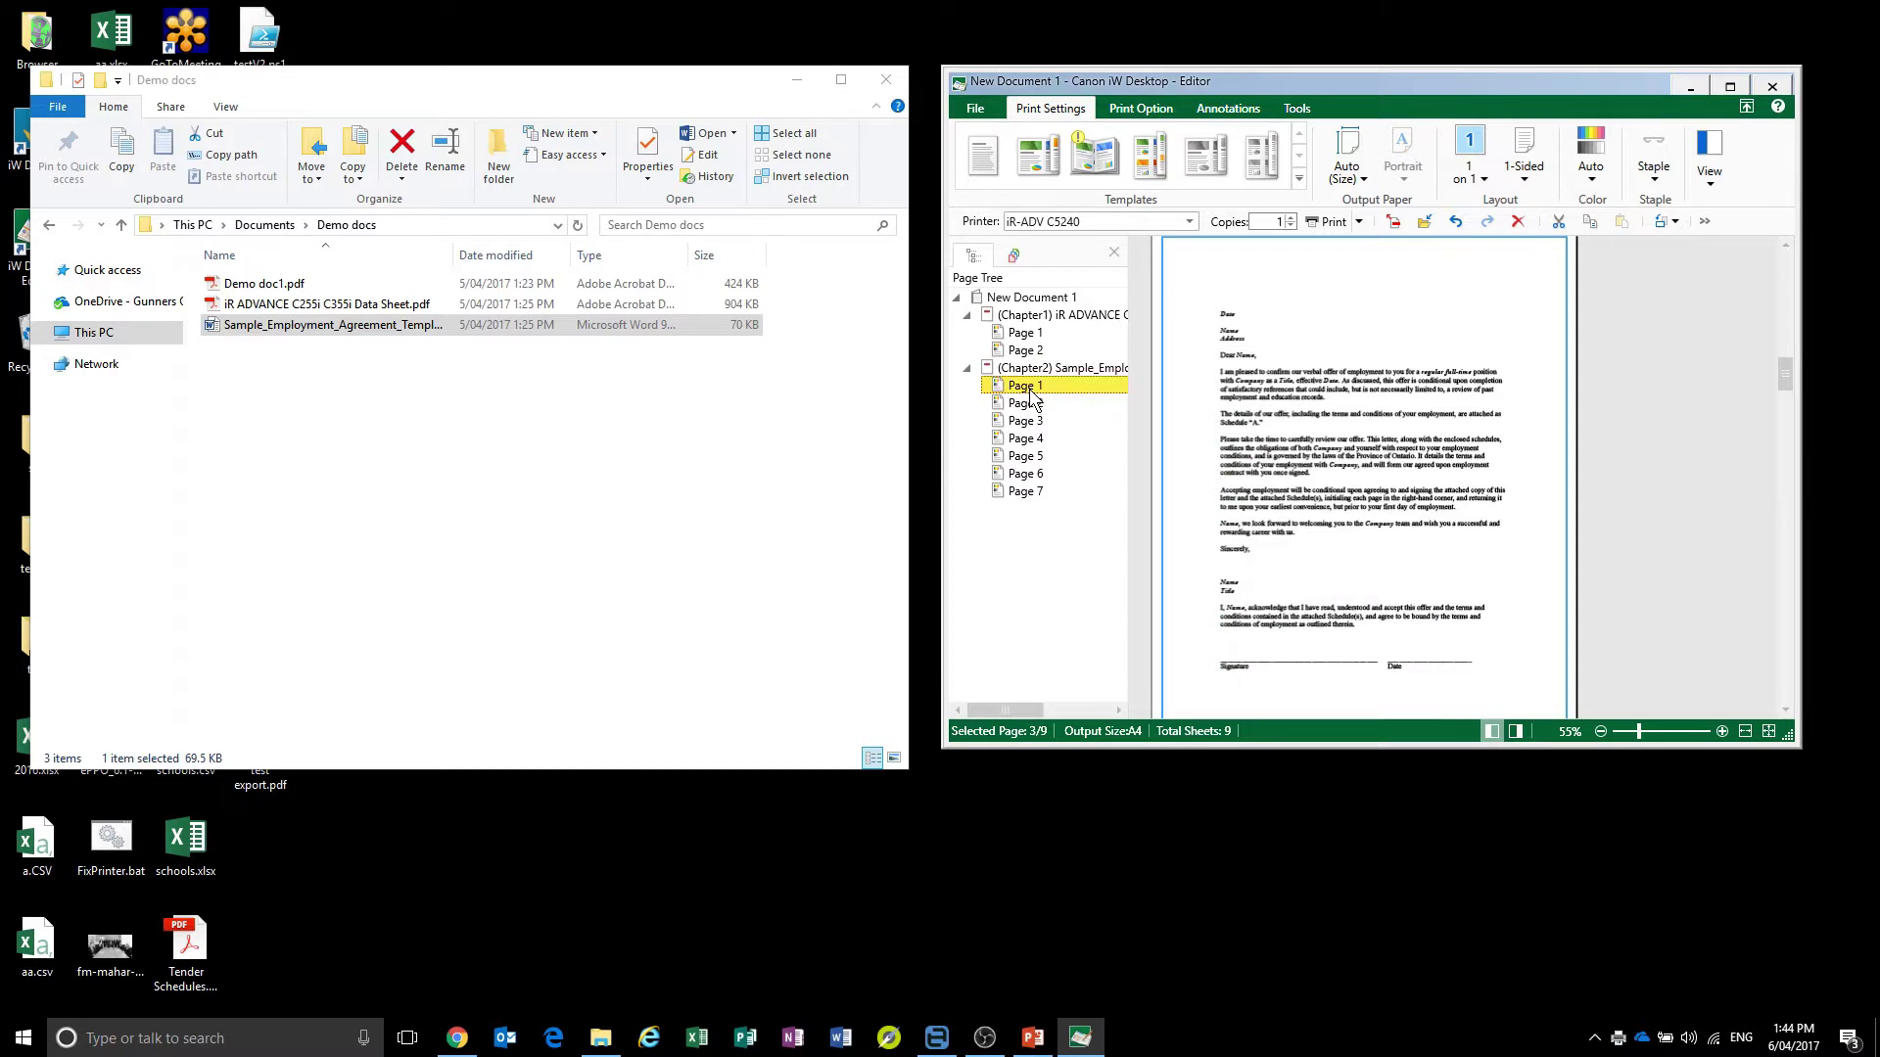
{"action": "left_click_drag", "start_coordinate": [1030, 396], "coordinate": [1024, 353]}
{"action": "left_click_drag", "start_coordinate": [1030, 441], "coordinate": [1028, 386]}
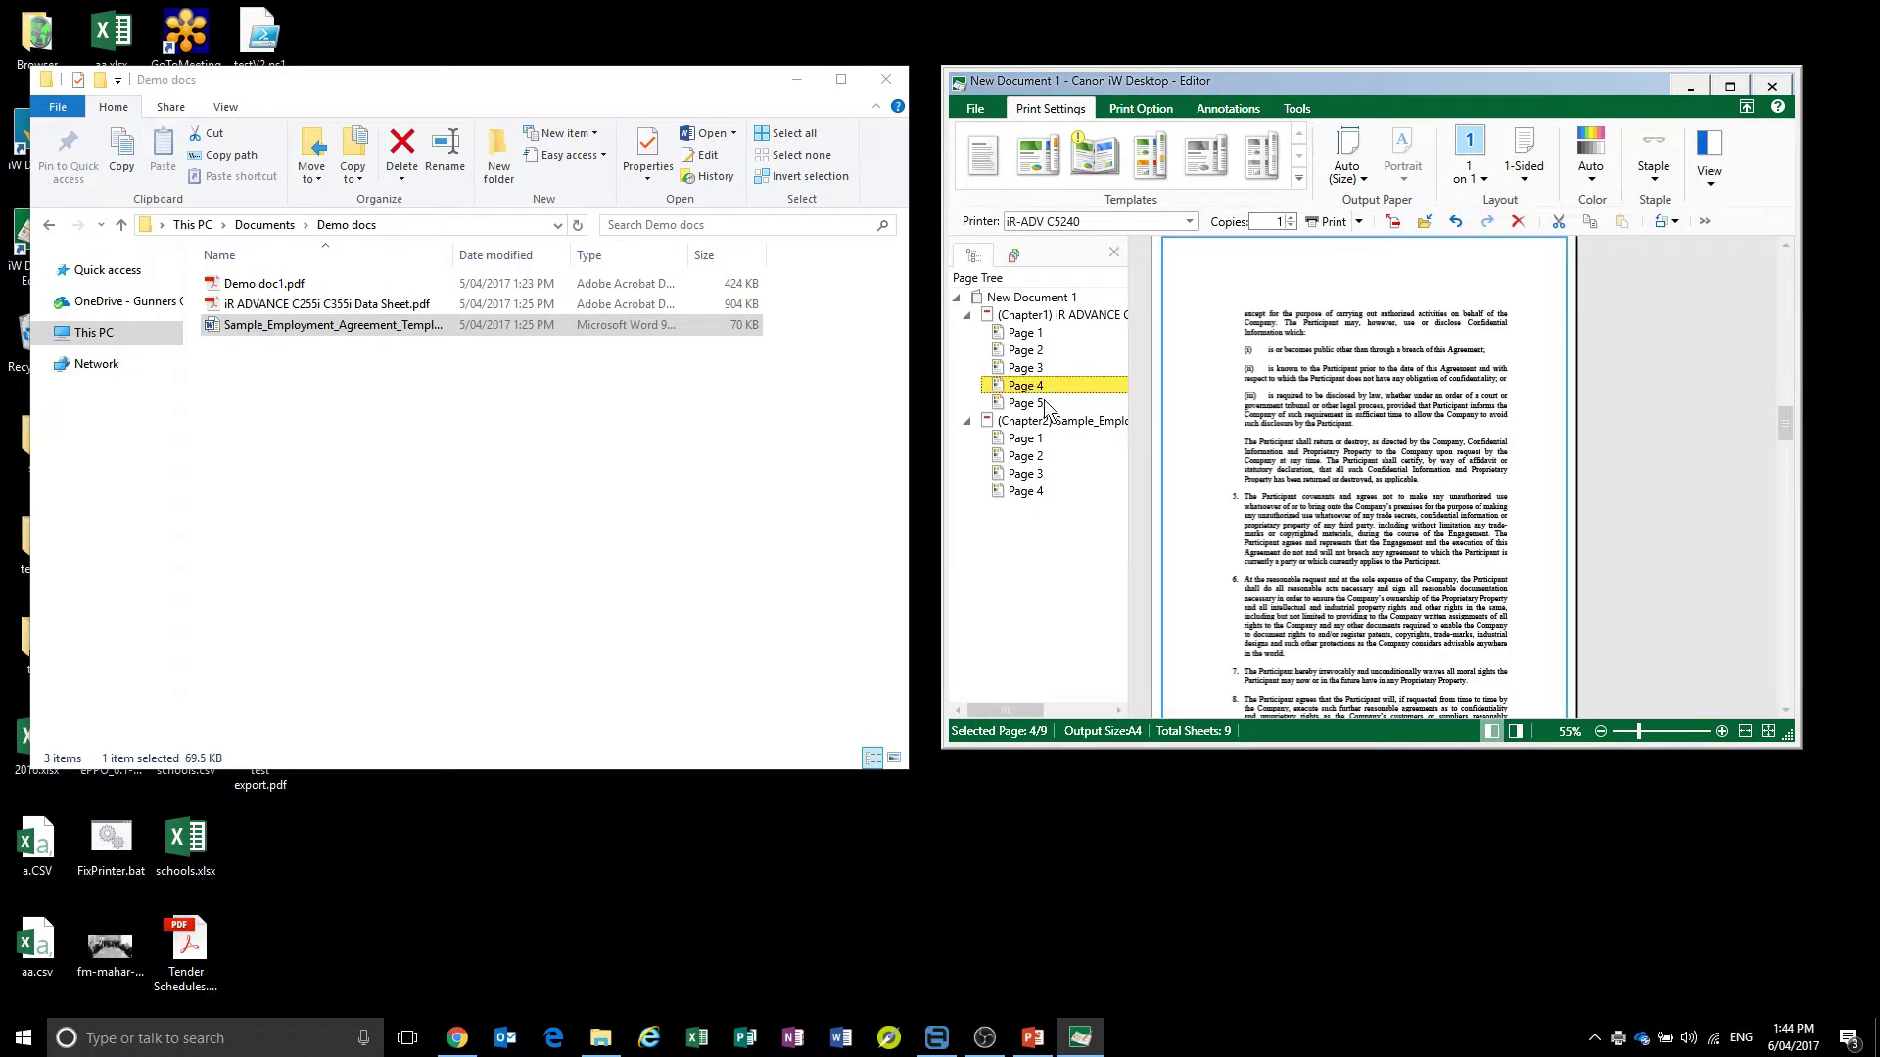
Review the first four pages of the rearranged Chapter 1
{"action": "left_click", "coordinate": [1027, 338]}
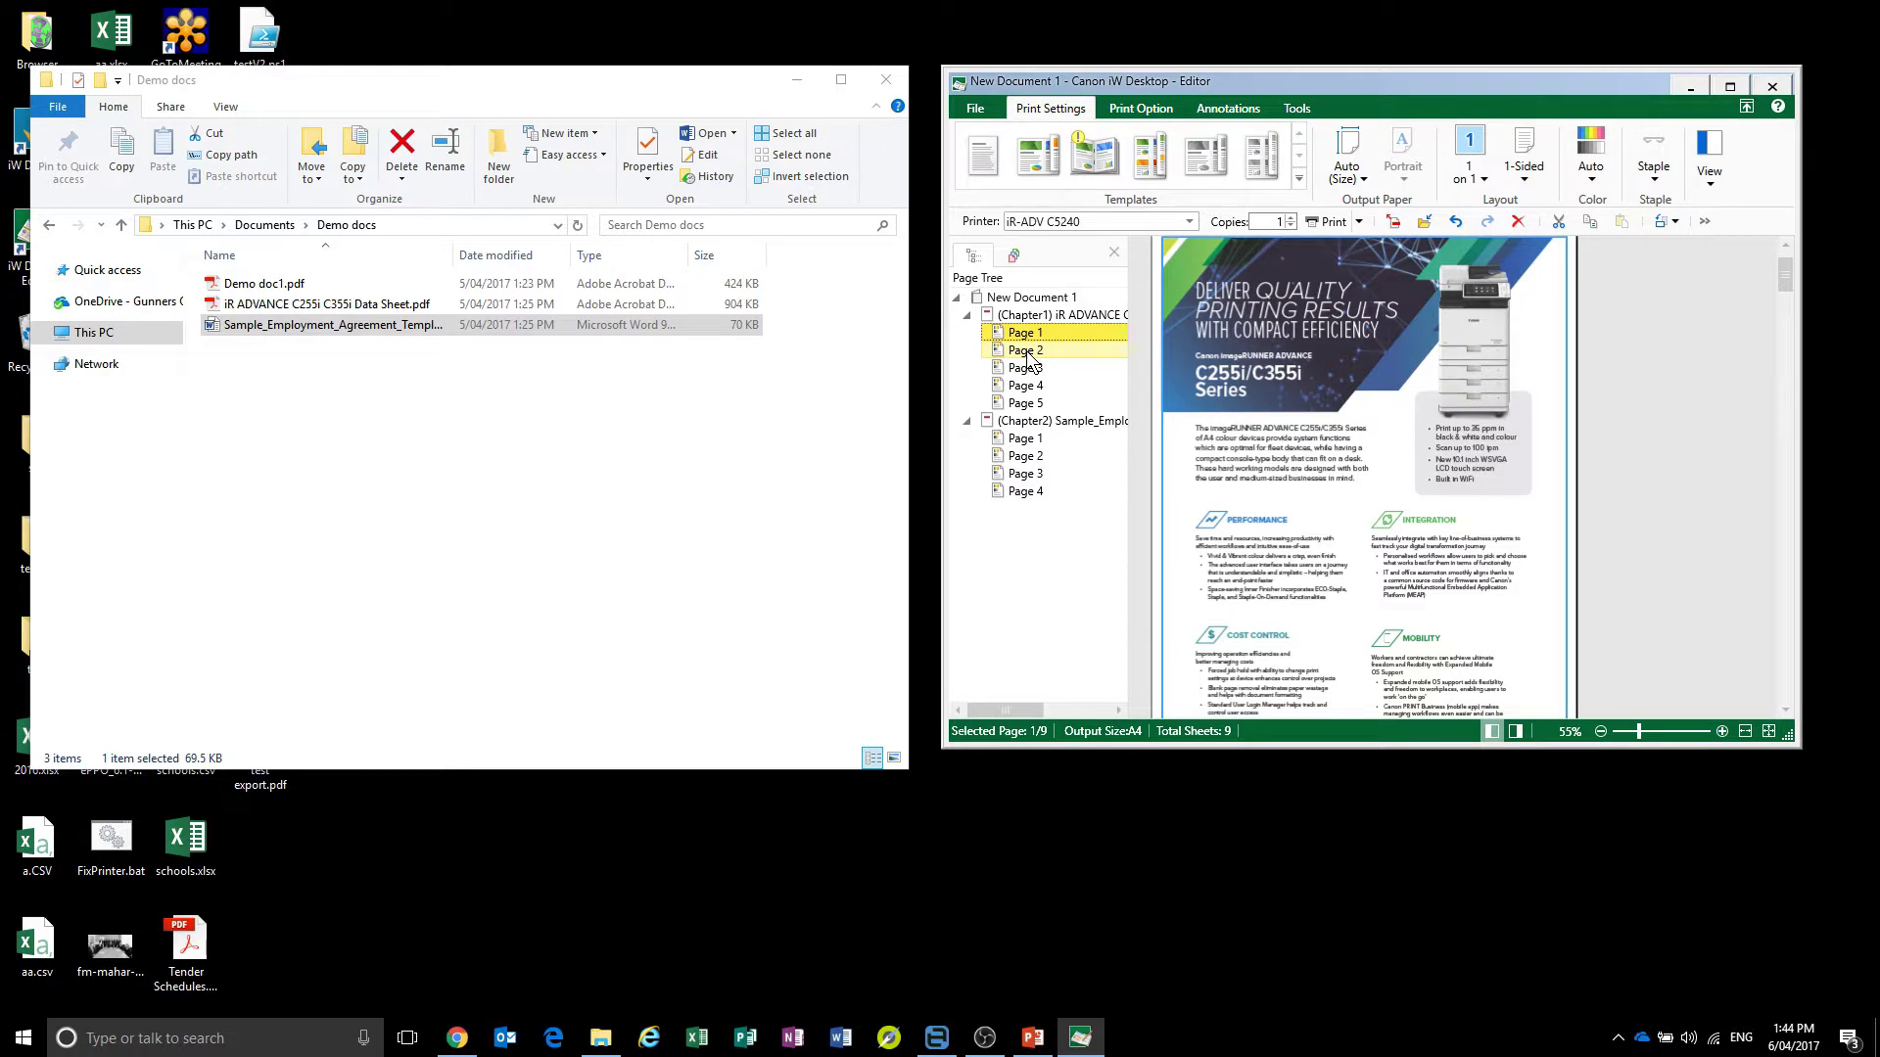
{"action": "left_click", "coordinate": [1027, 354]}
{"action": "left_click", "coordinate": [1027, 369]}
{"action": "left_click", "coordinate": [1026, 385]}
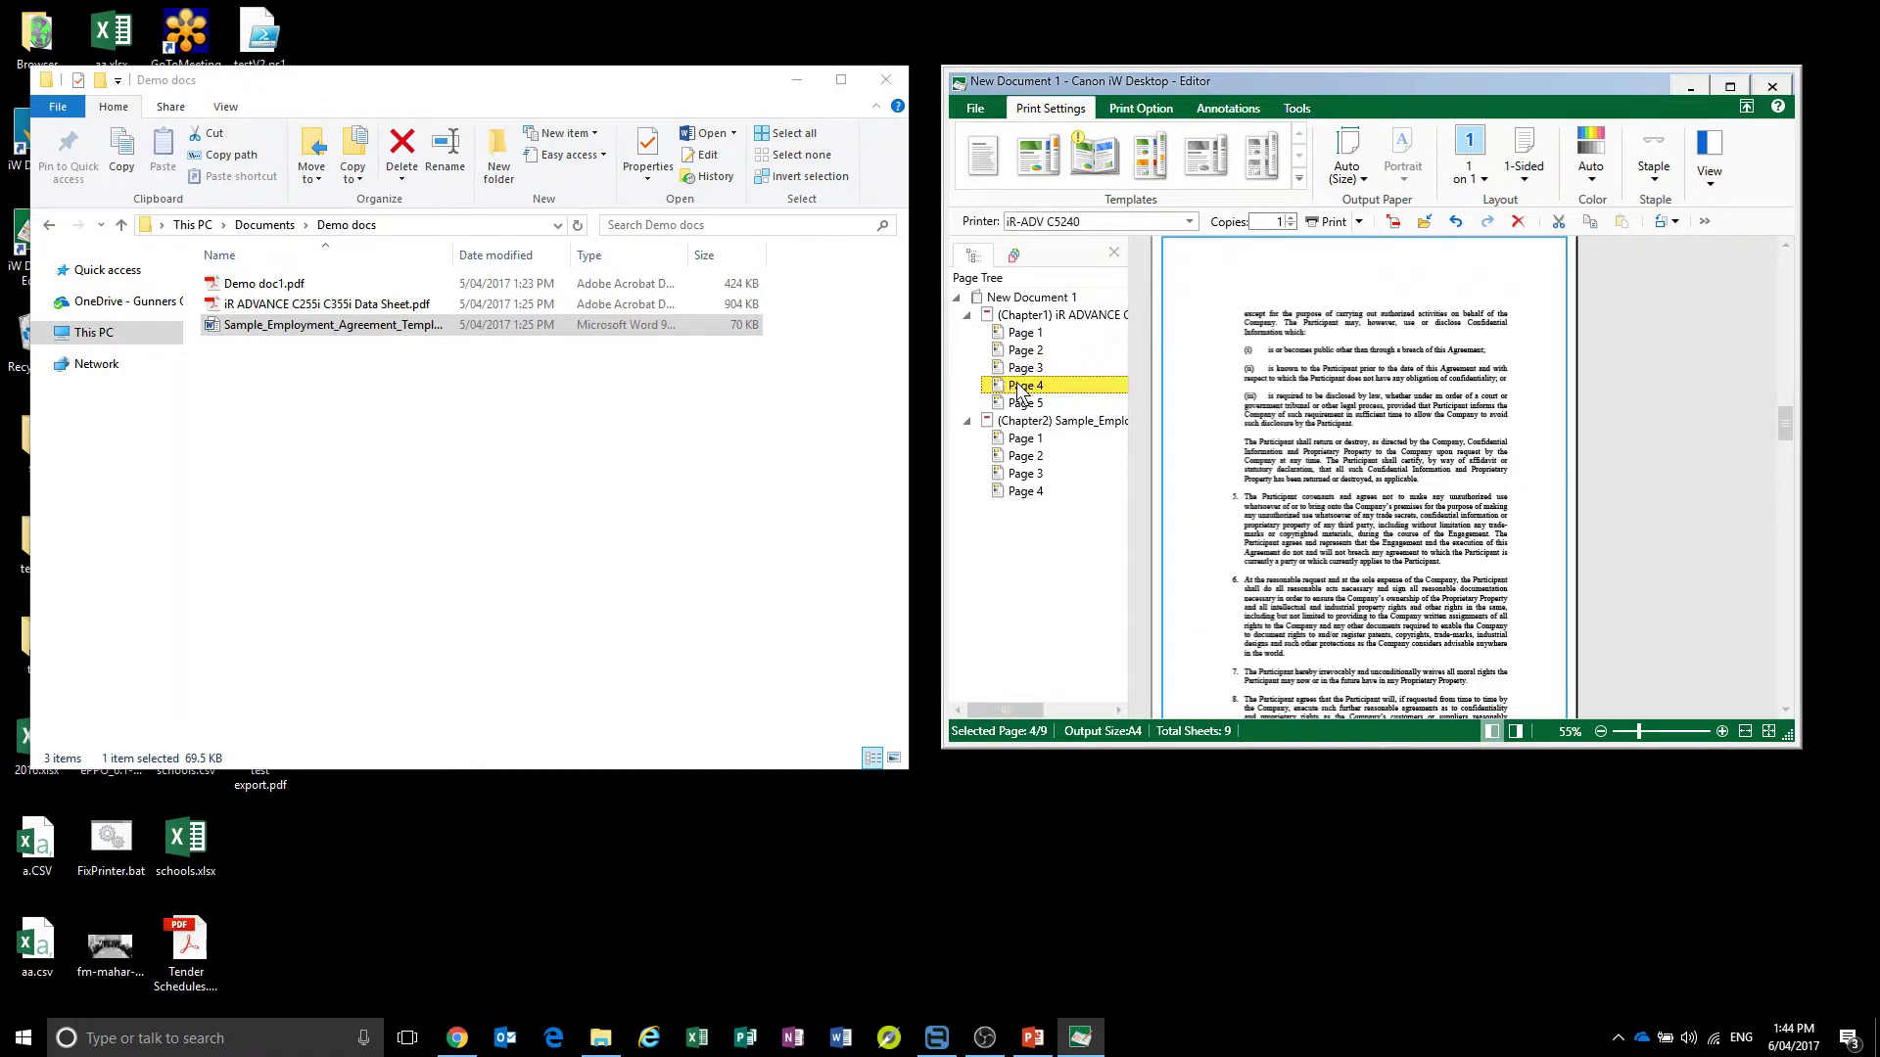
Delete the selected page from Chapter 1 and check the Schedule A page
{"action": "right_click", "coordinate": [1020, 386]}
{"action": "left_click", "coordinate": [1087, 472]}
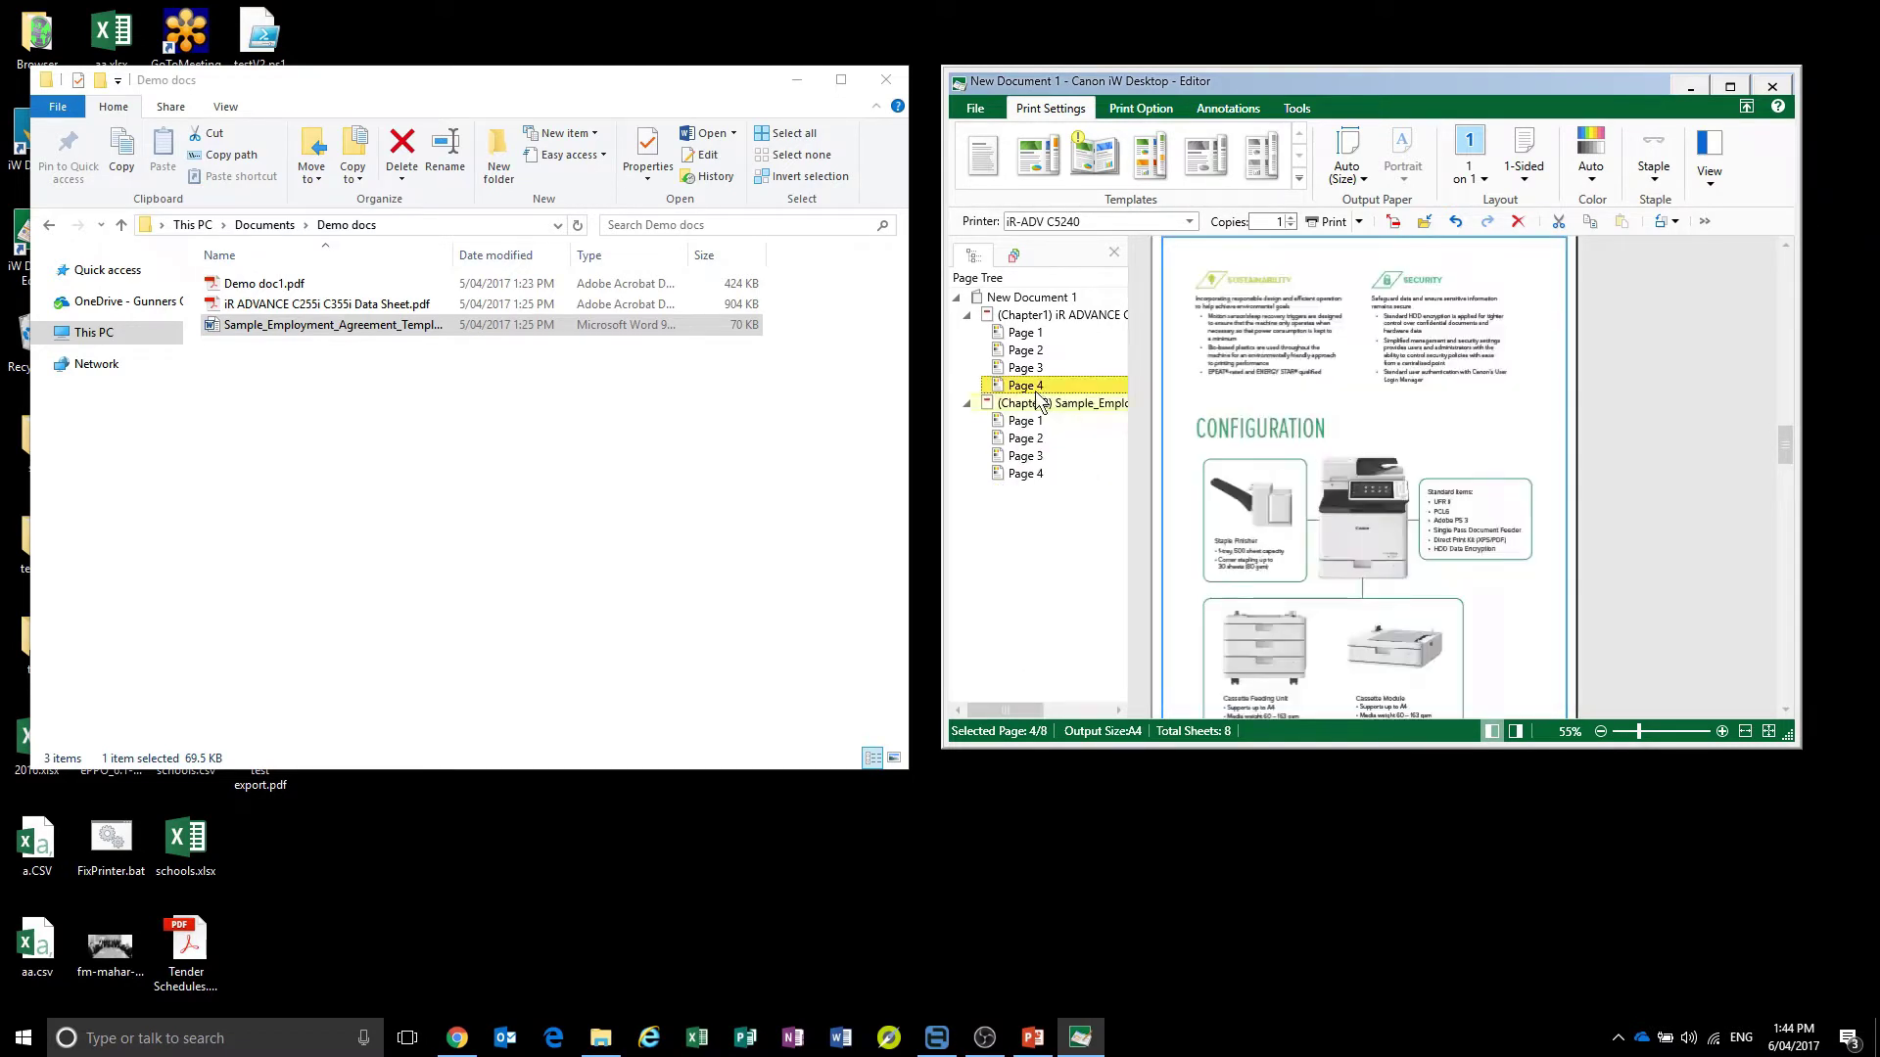
{"action": "left_click", "coordinate": [1021, 421]}
Rotate the CONFIGURATION page 90 degrees to the left
{"action": "left_click", "coordinate": [1024, 387]}
{"action": "right_click", "coordinate": [1028, 389]}
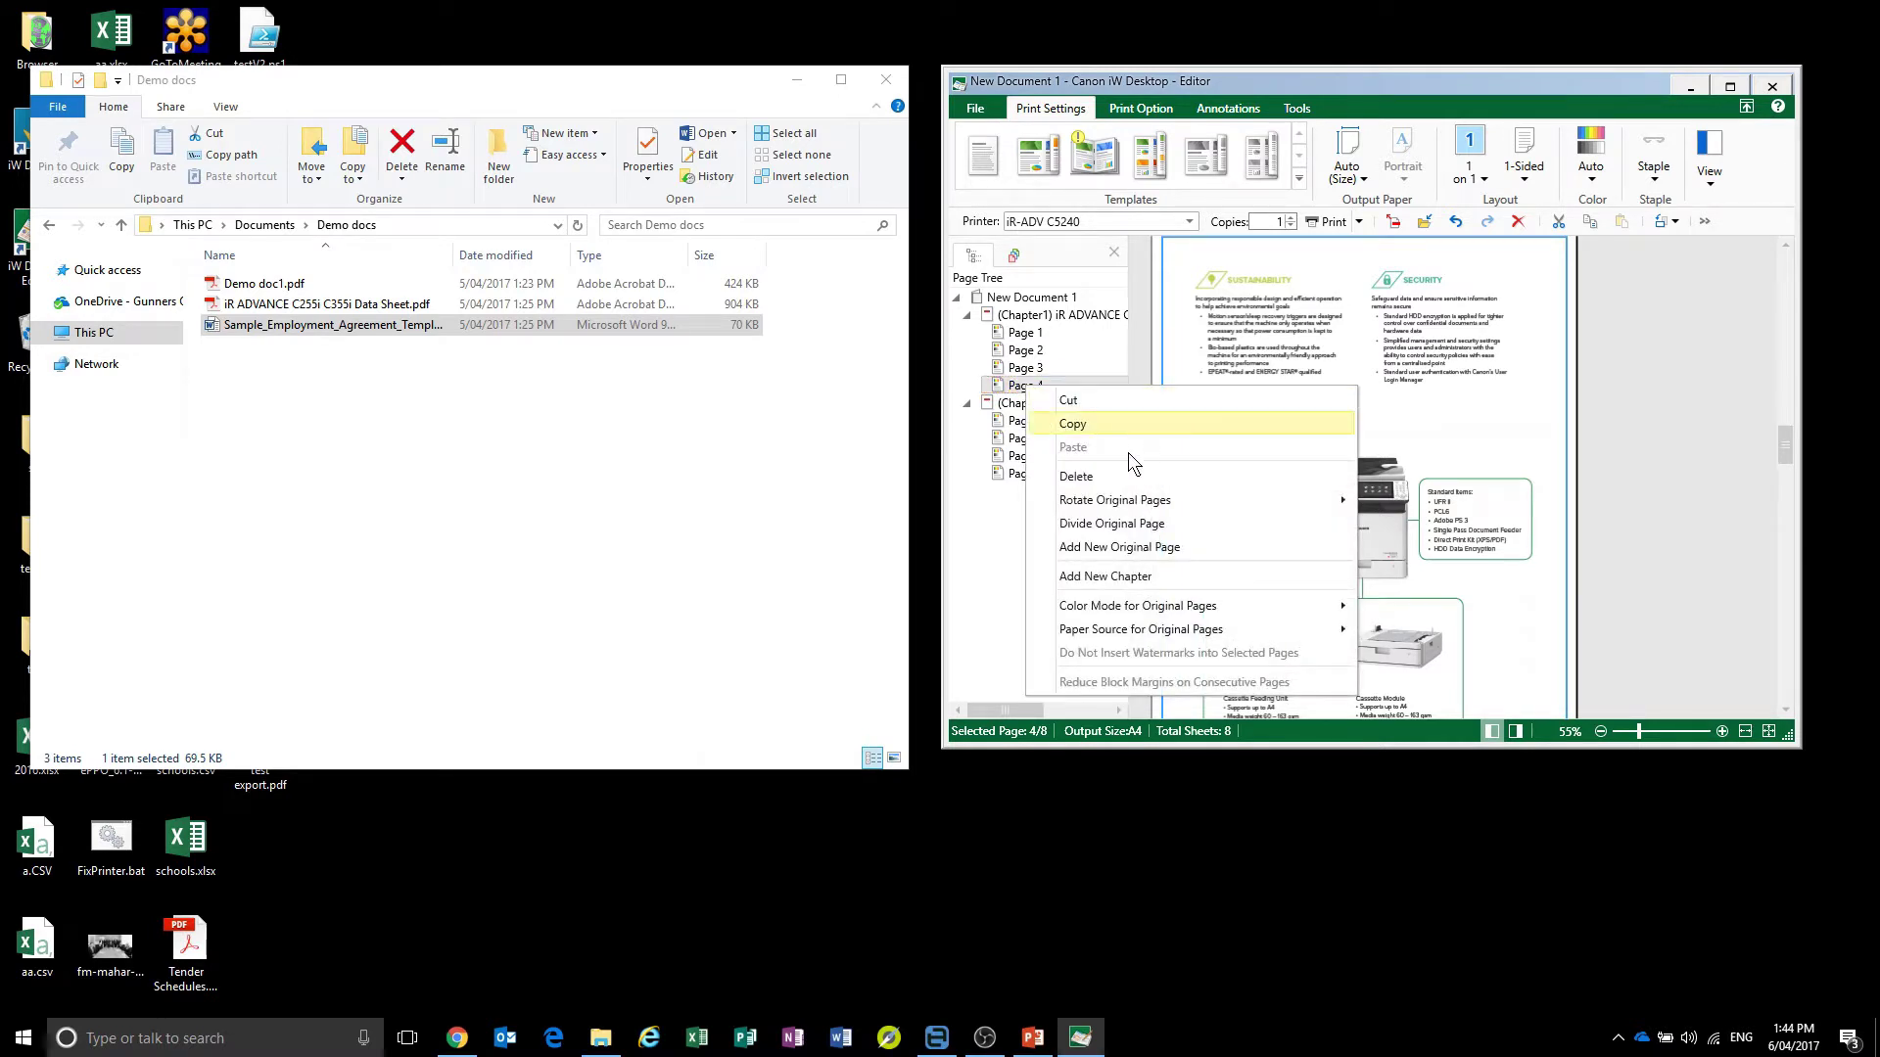
{"action": "mouse_move", "coordinate": [1125, 504]}
{"action": "left_click", "coordinate": [1410, 499]}
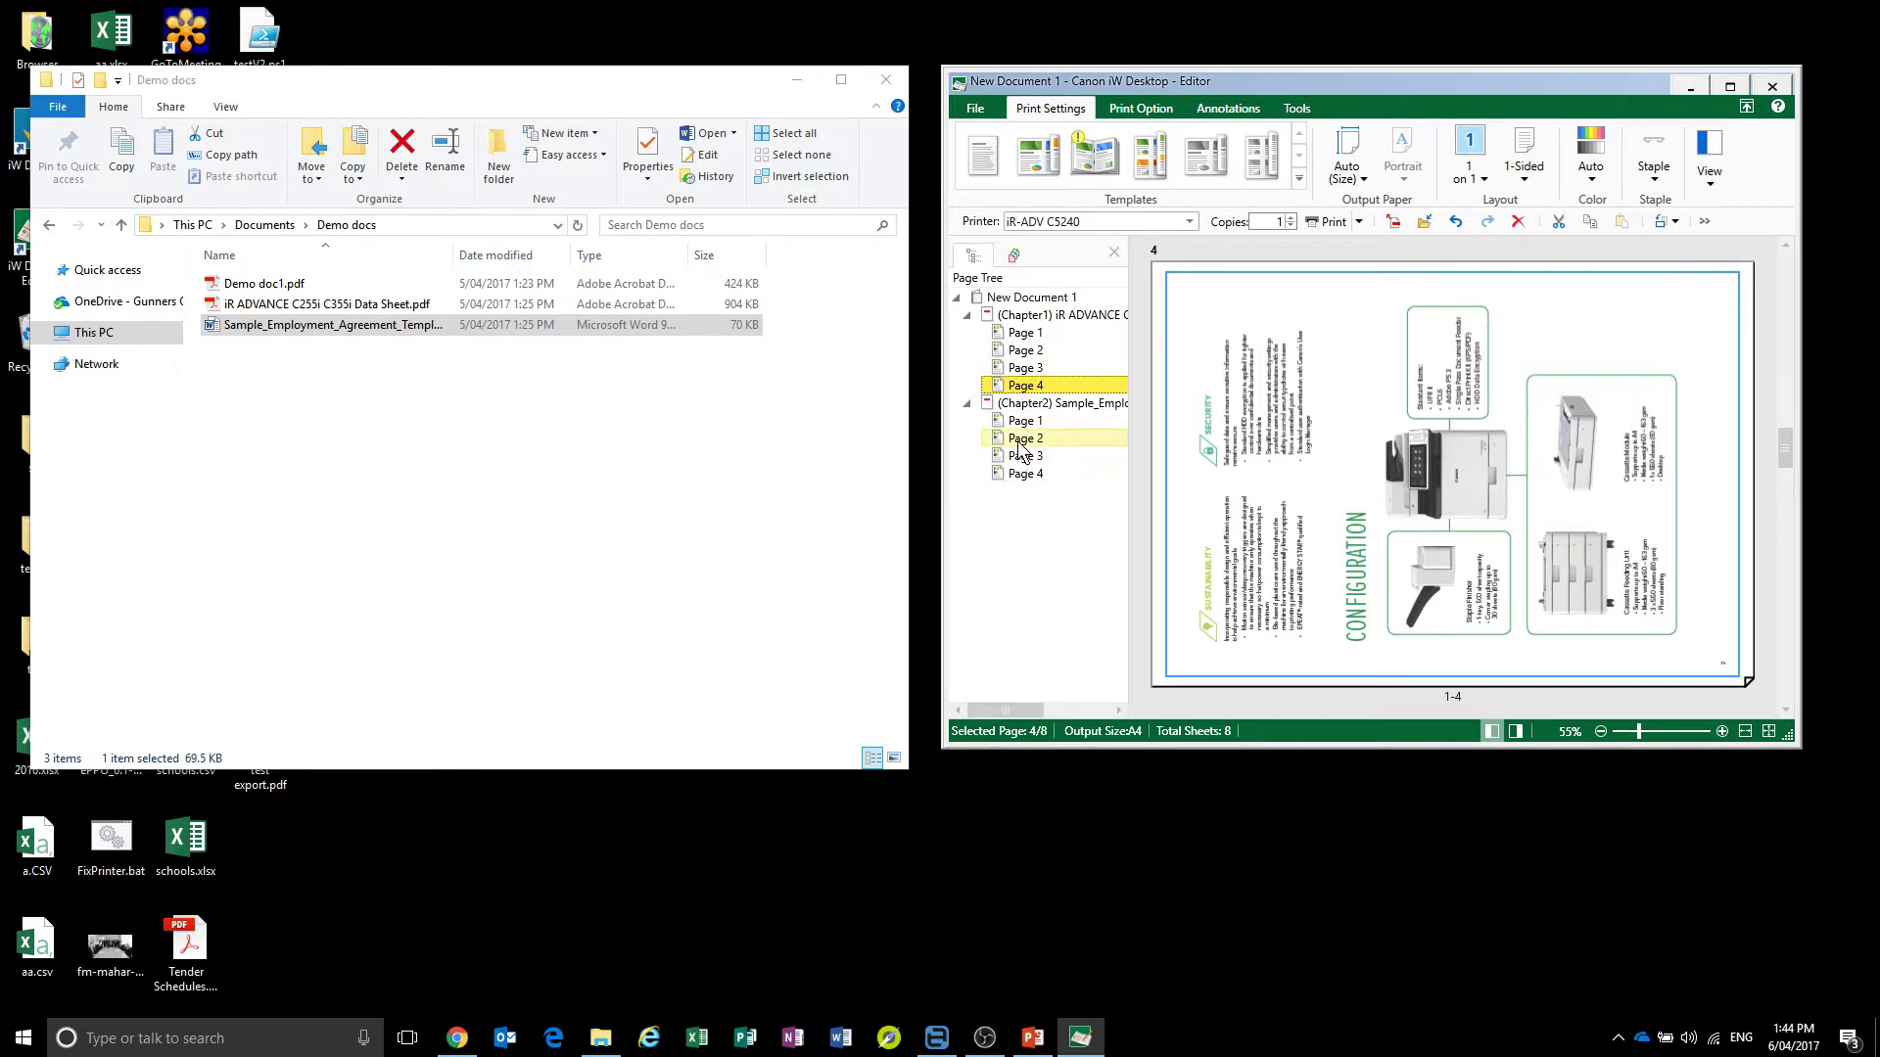
Delete the agreement's pages 2 and 3, bringing the document to 6 sheets
{"action": "left_click", "coordinate": [1024, 441]}
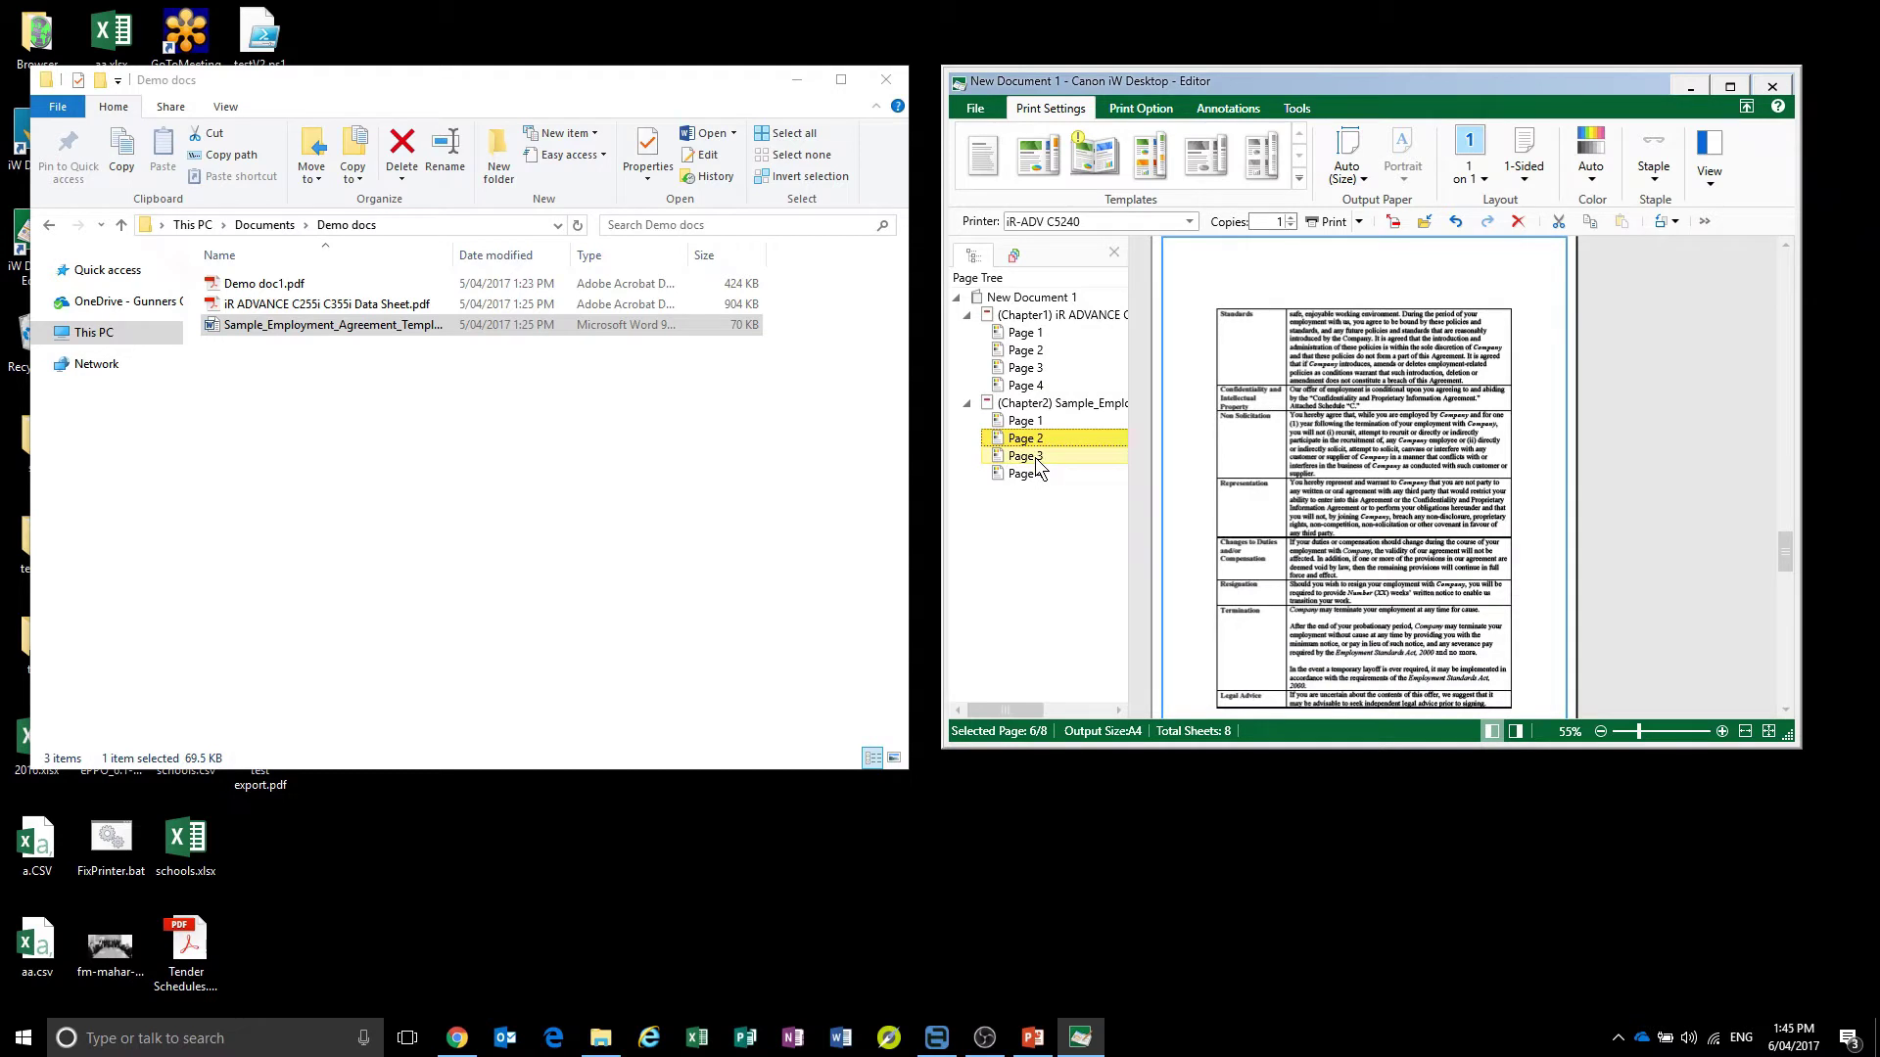
{"action": "left_click", "coordinate": [1036, 458], "text": "shift"}
{"action": "key", "text": "Delete"}
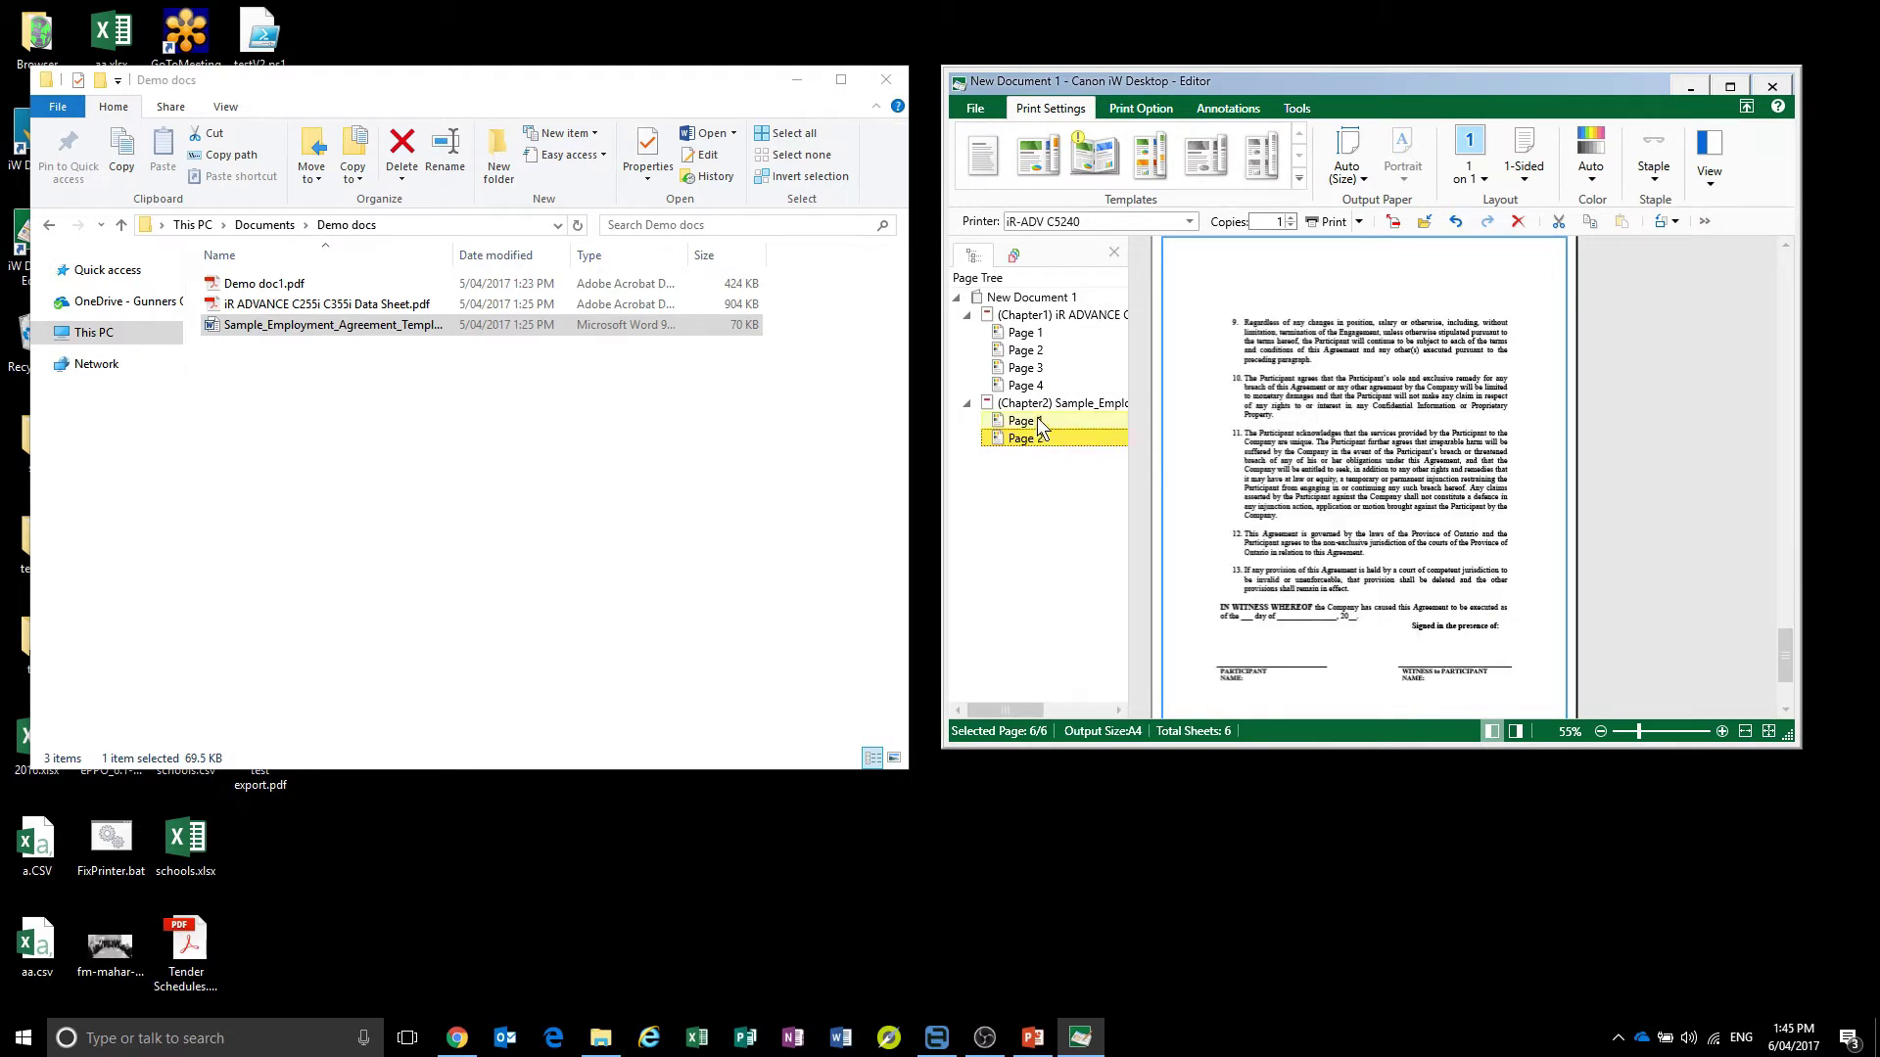
{"action": "left_click", "coordinate": [1038, 421]}
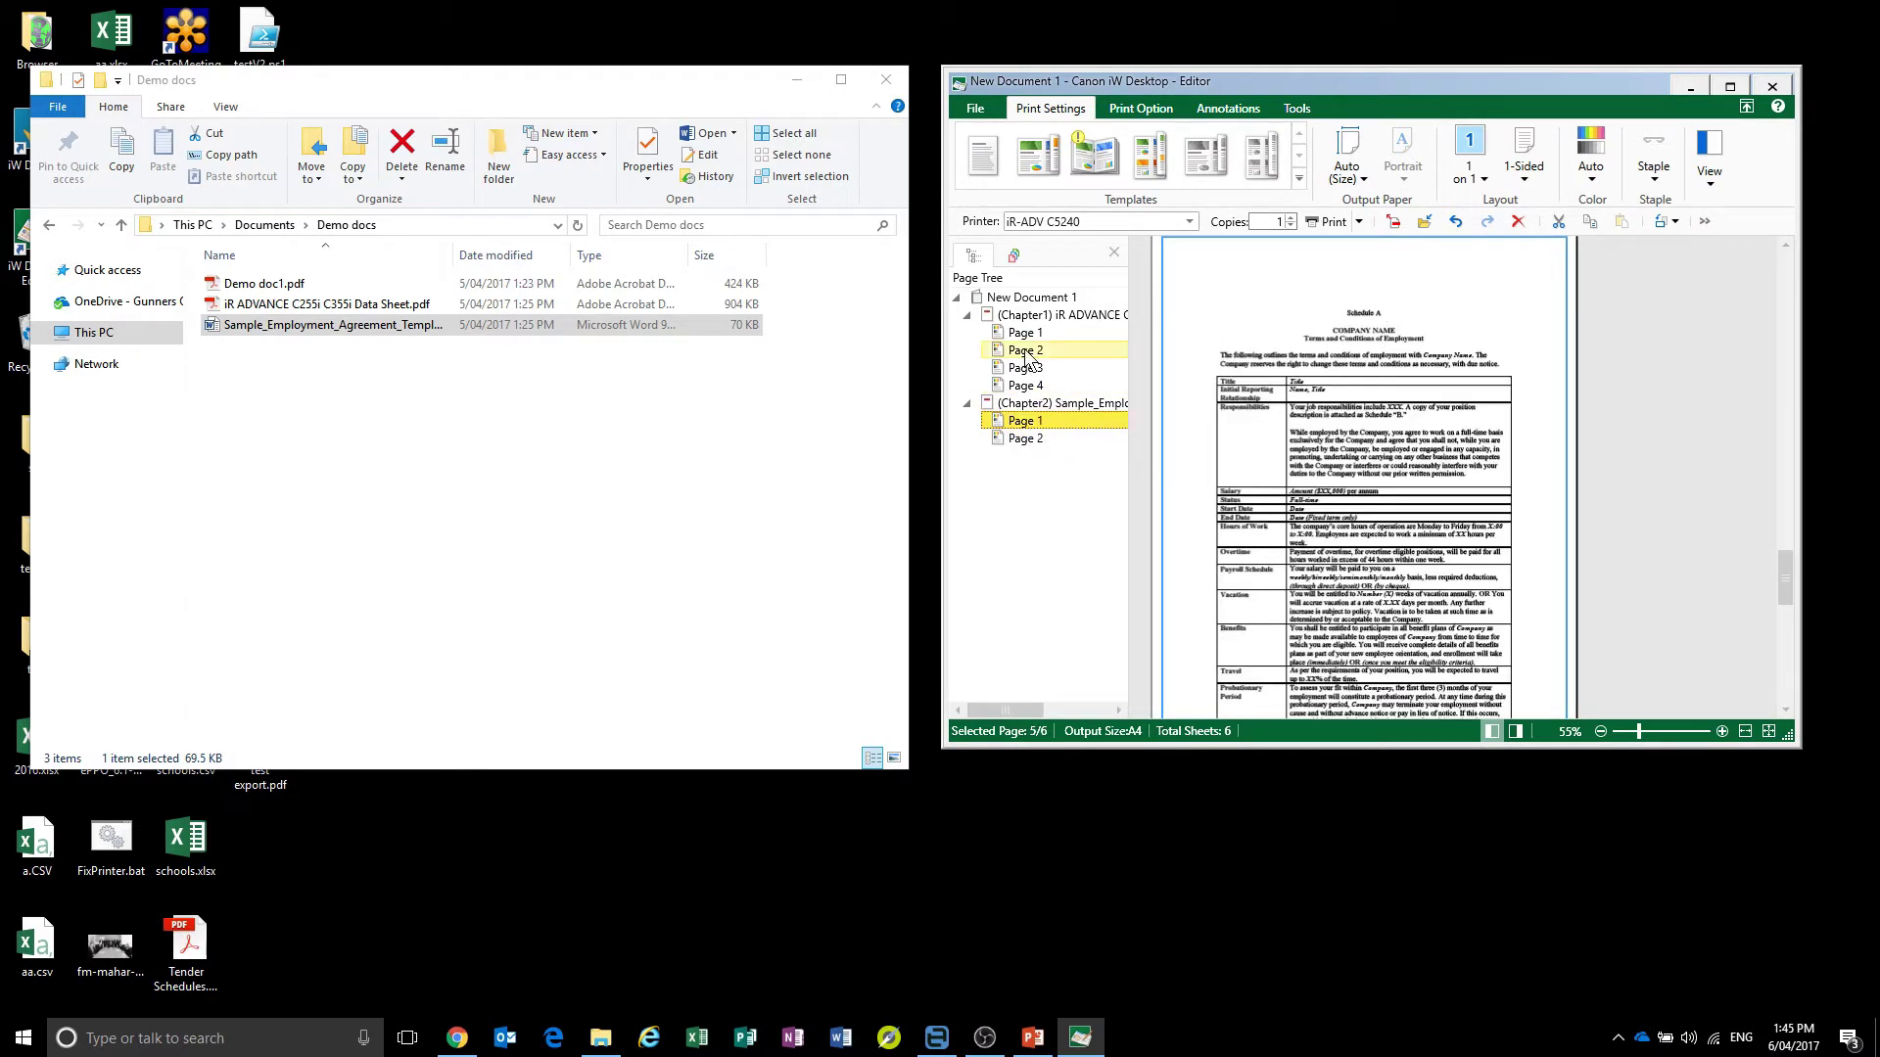
{"action": "left_click", "coordinate": [979, 118]}
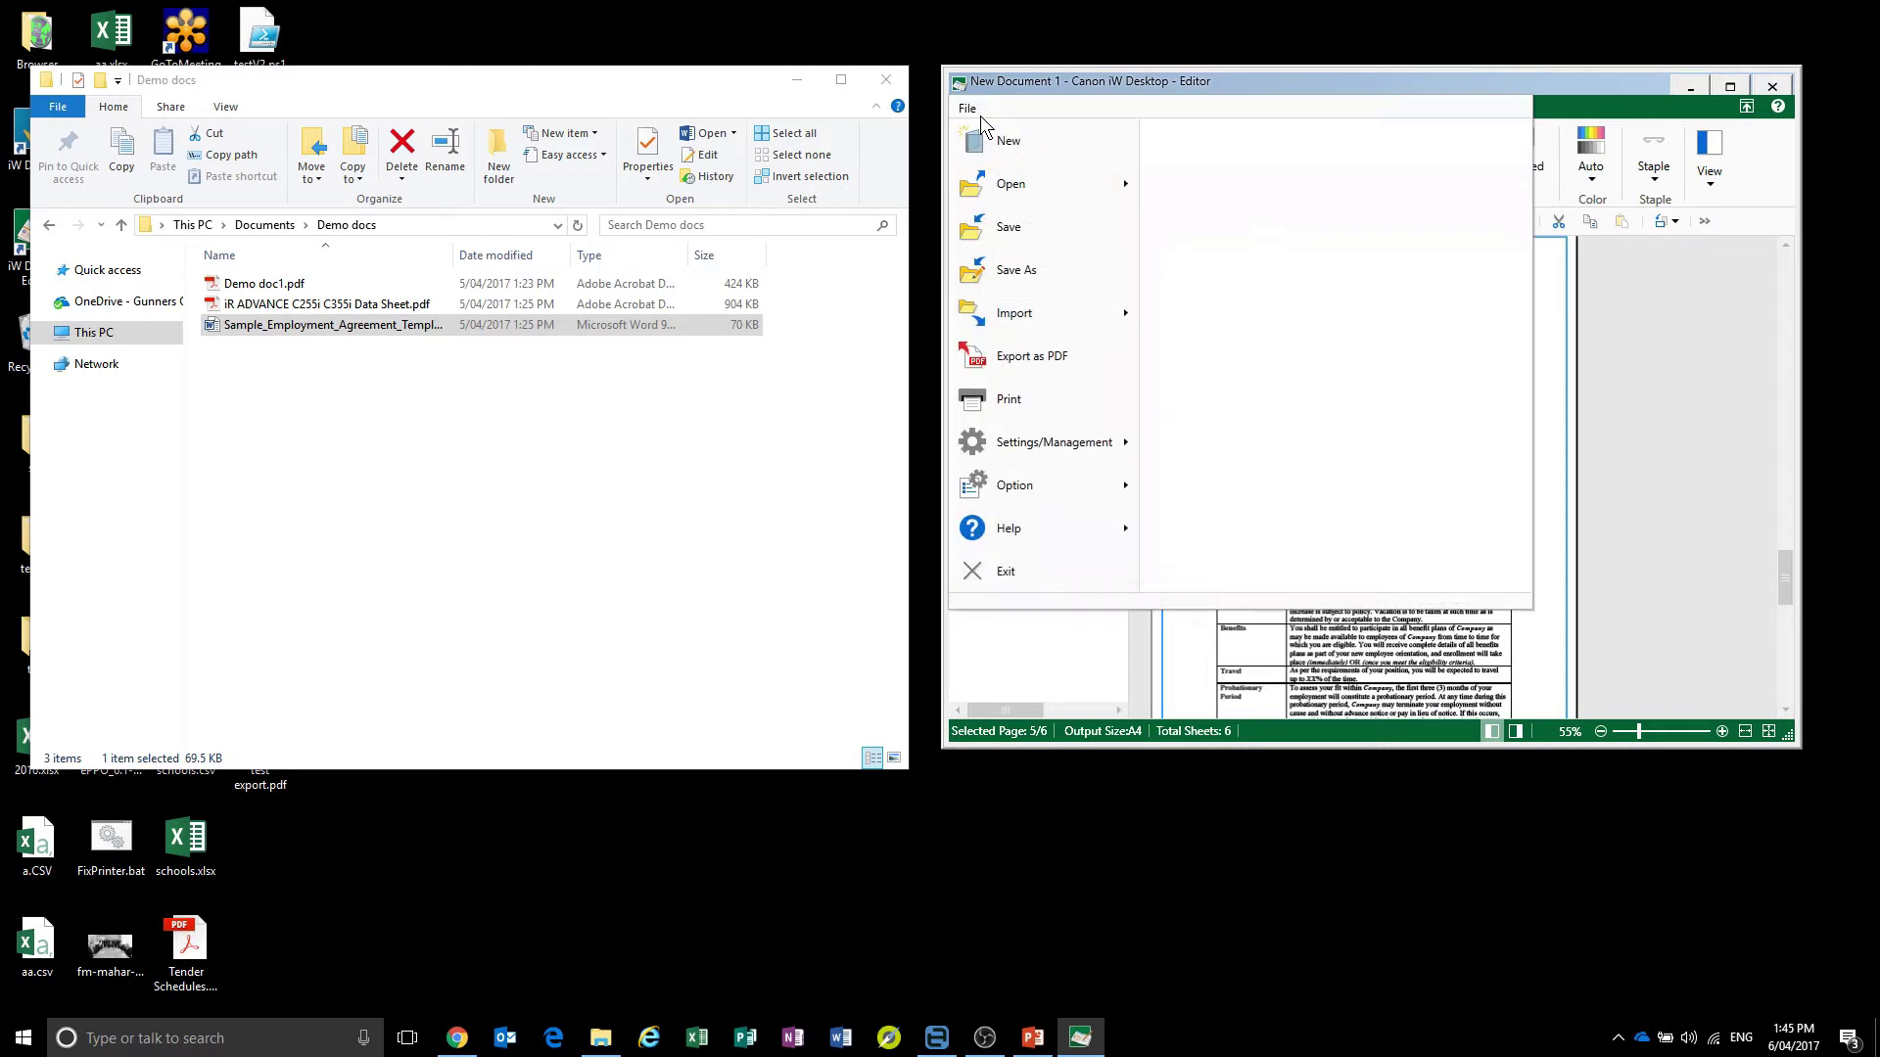
Export the document as a PDF to a Windows folder, saved on the desktop as 'test pdf'
{"action": "left_click", "coordinate": [1032, 359]}
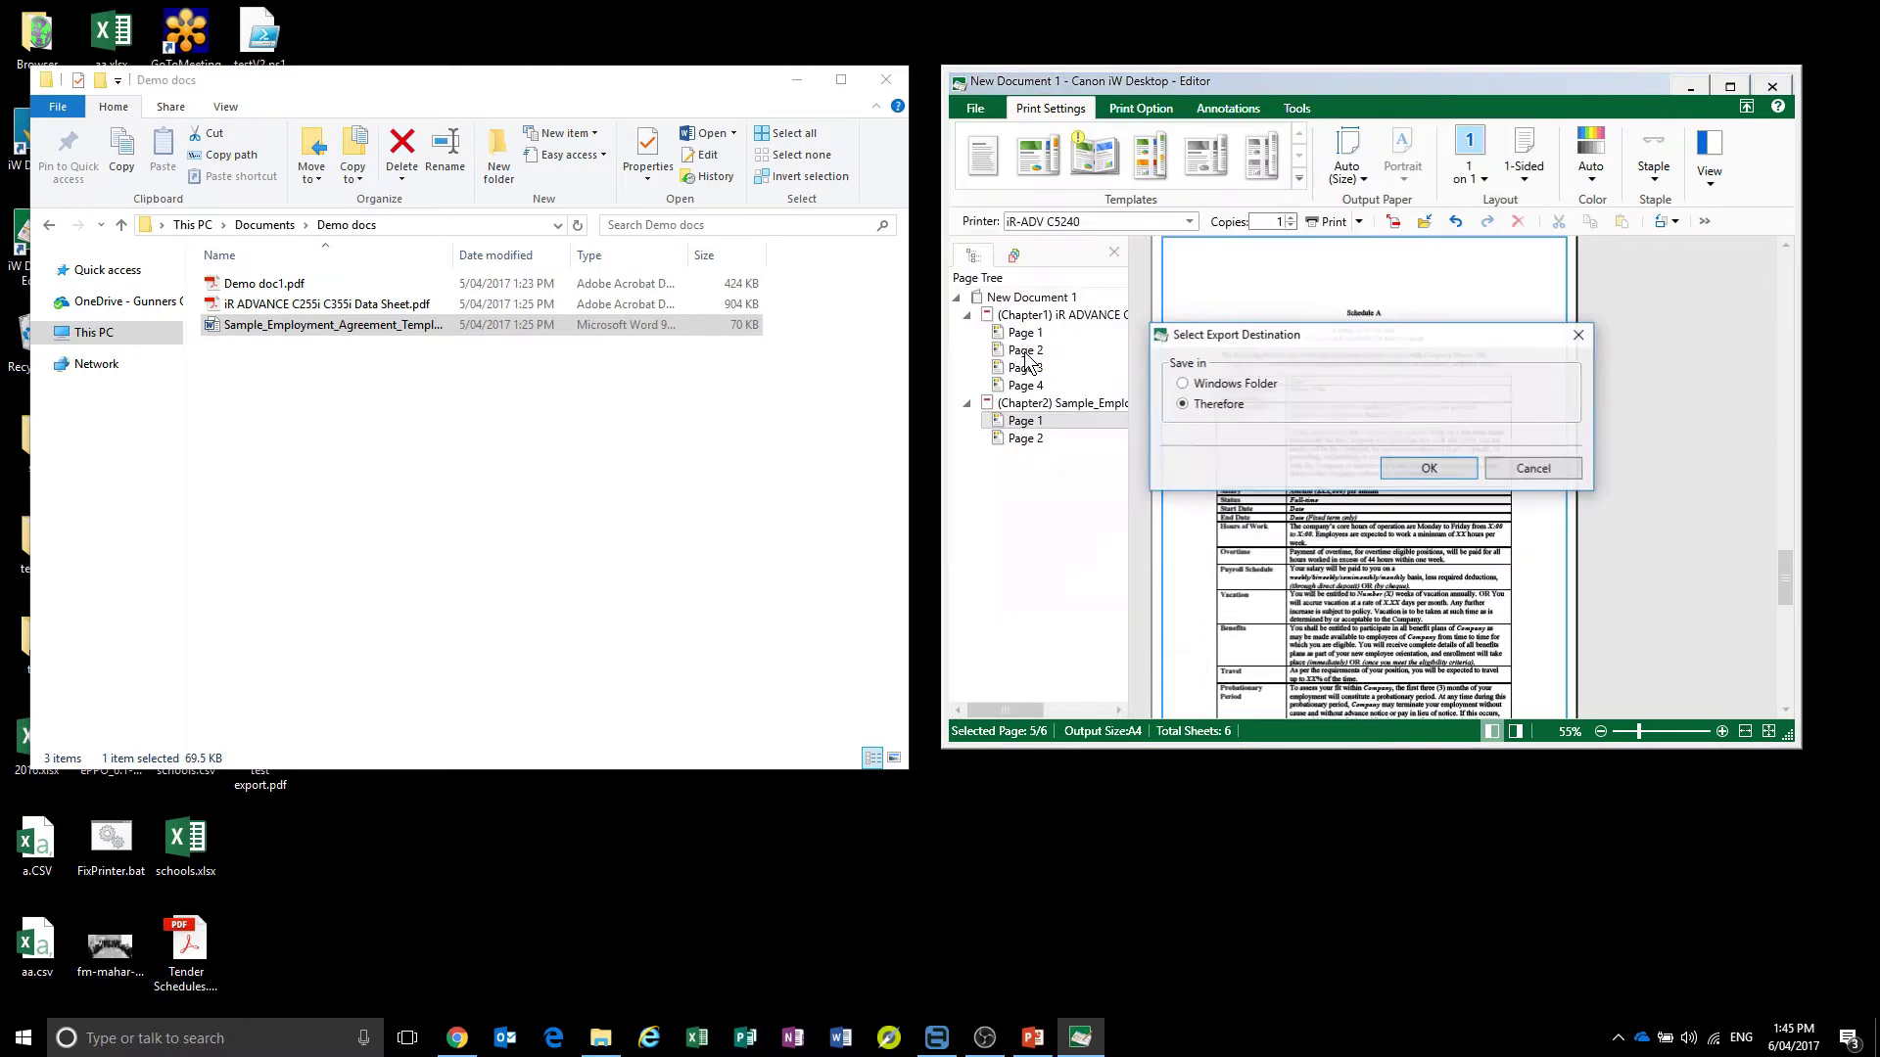
{"action": "left_click", "coordinate": [1250, 387]}
{"action": "left_click", "coordinate": [1429, 469]}
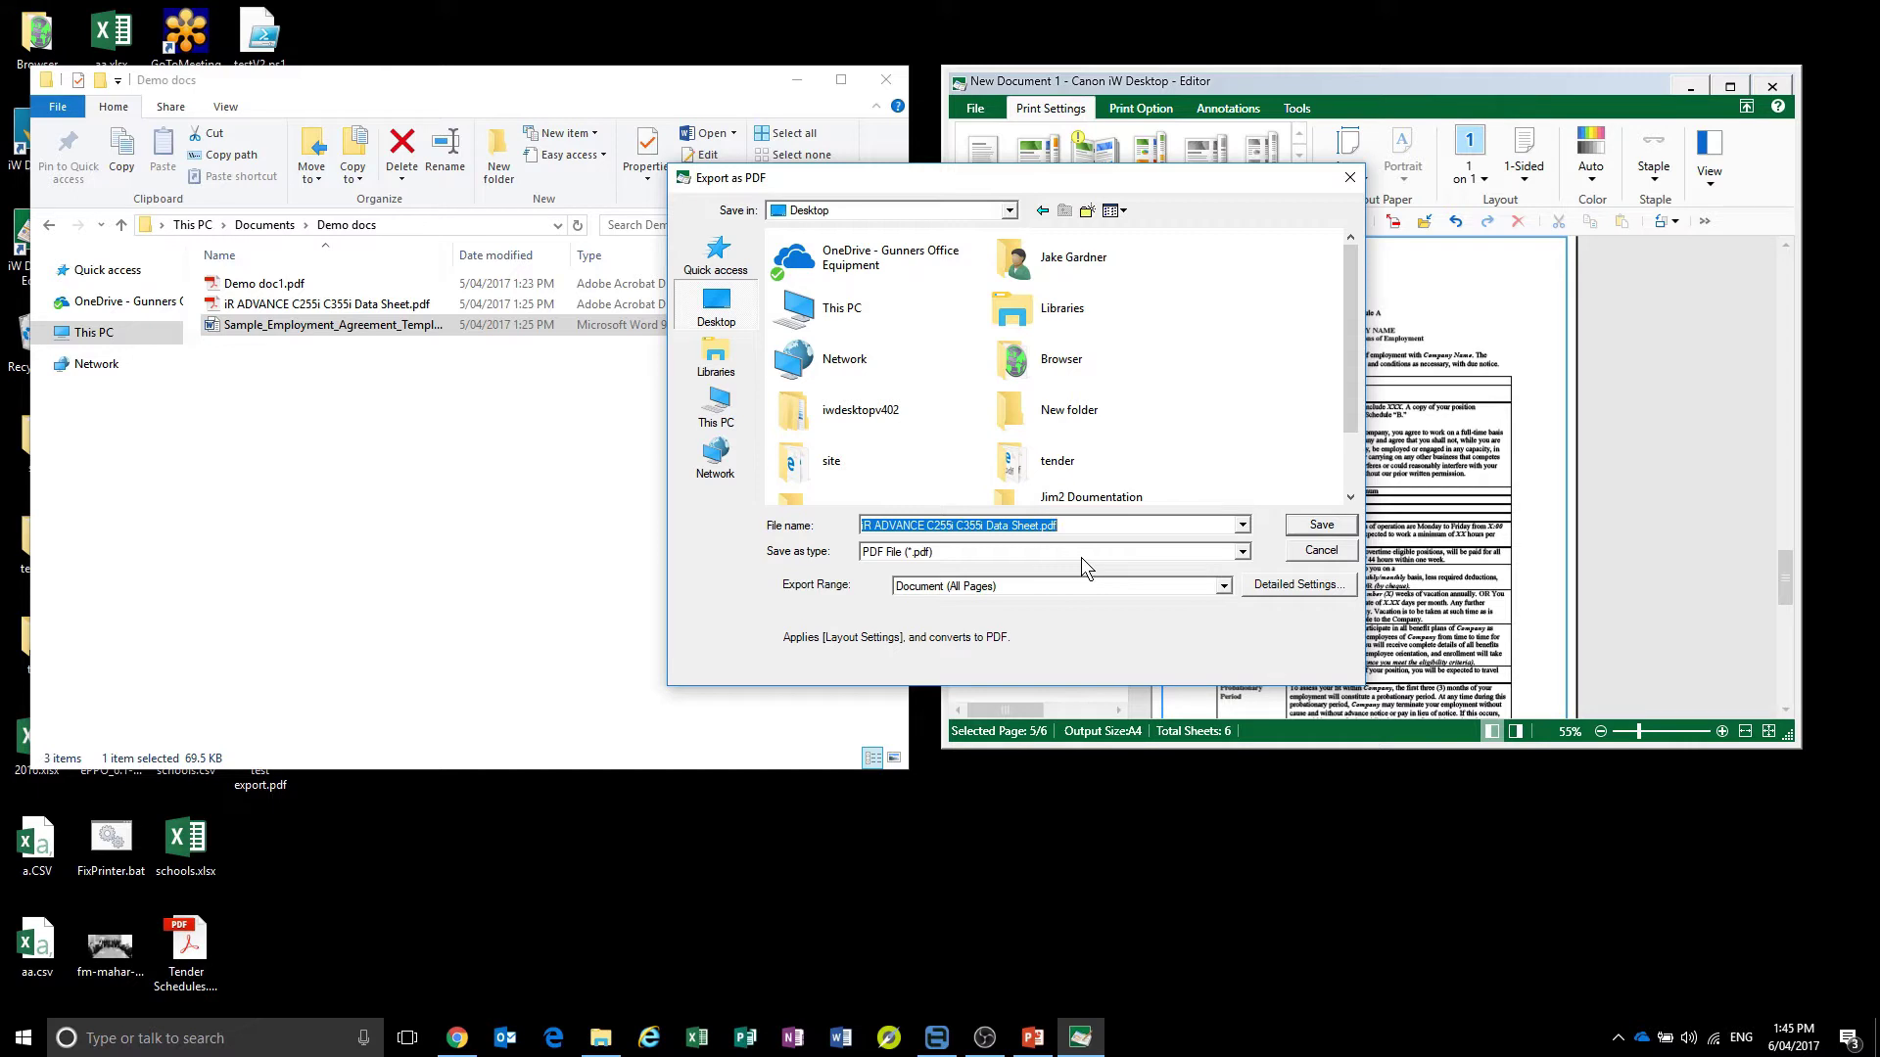
{"action": "type", "text": "test "}
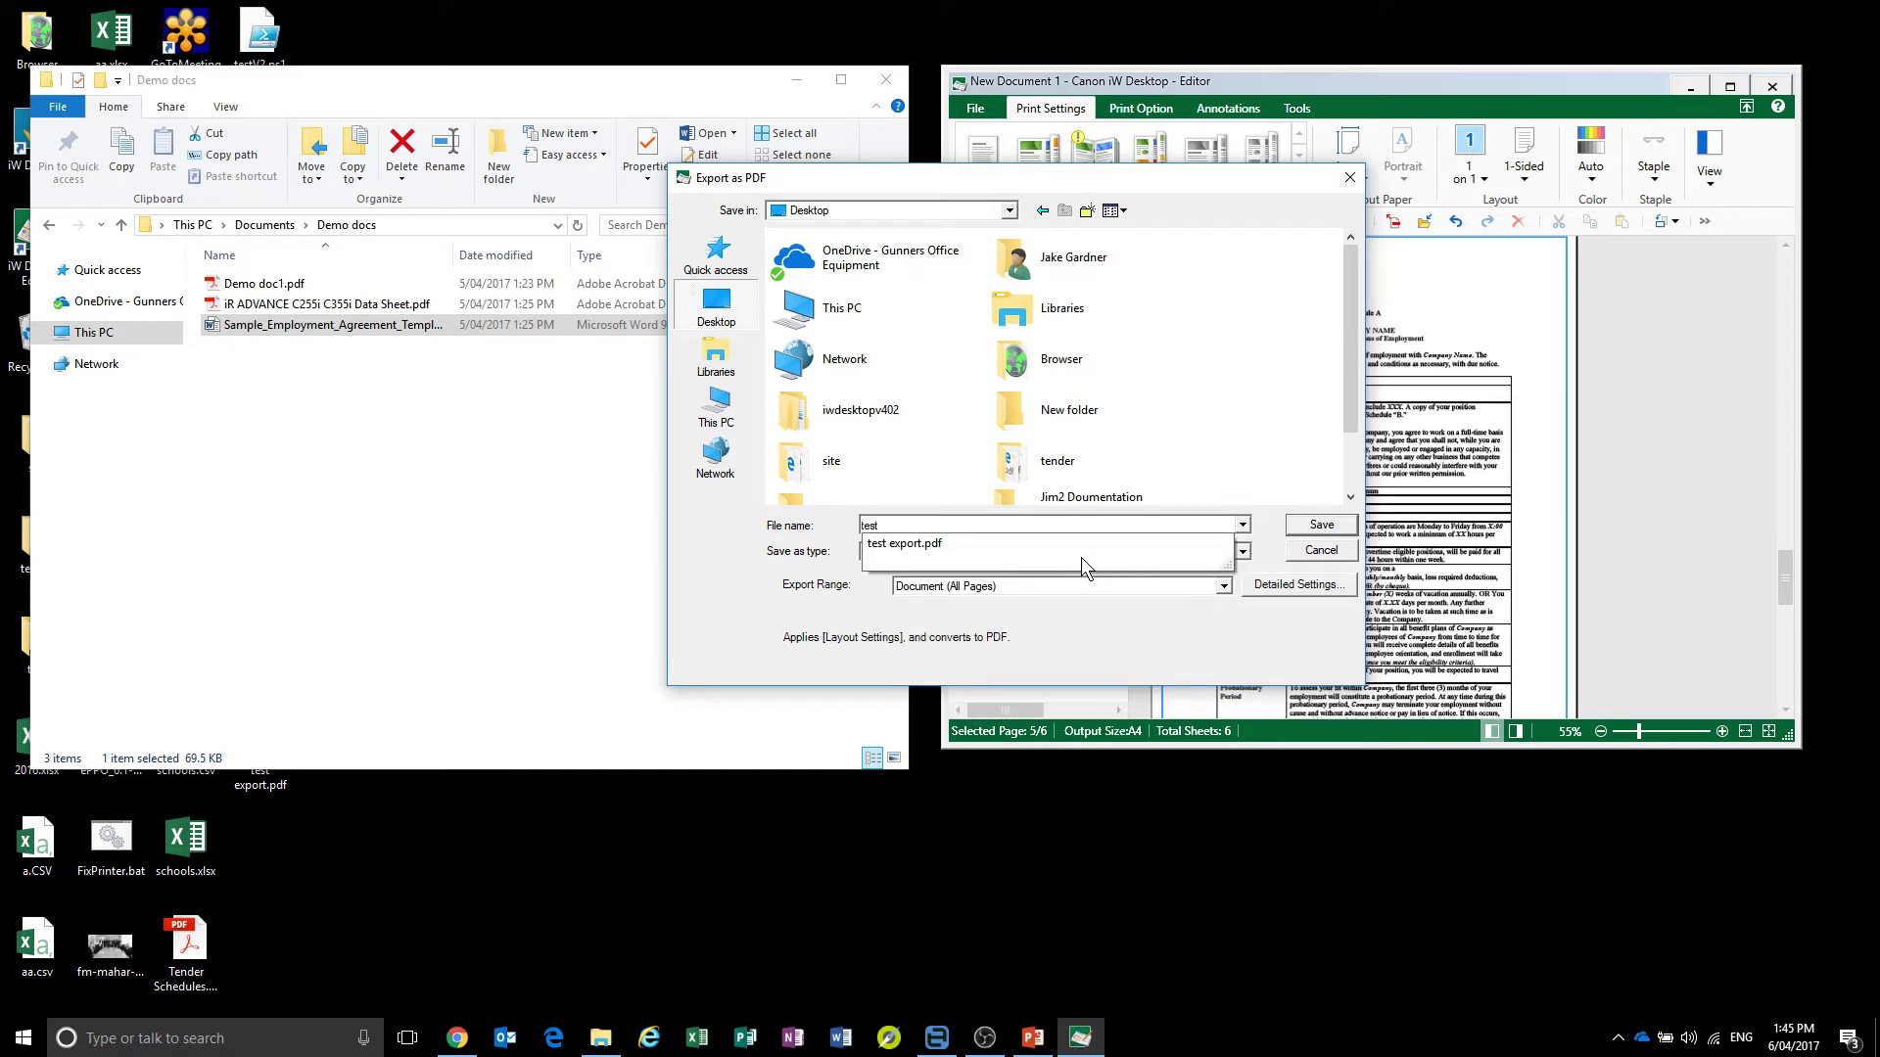
{"action": "type", "text": "pdf"}
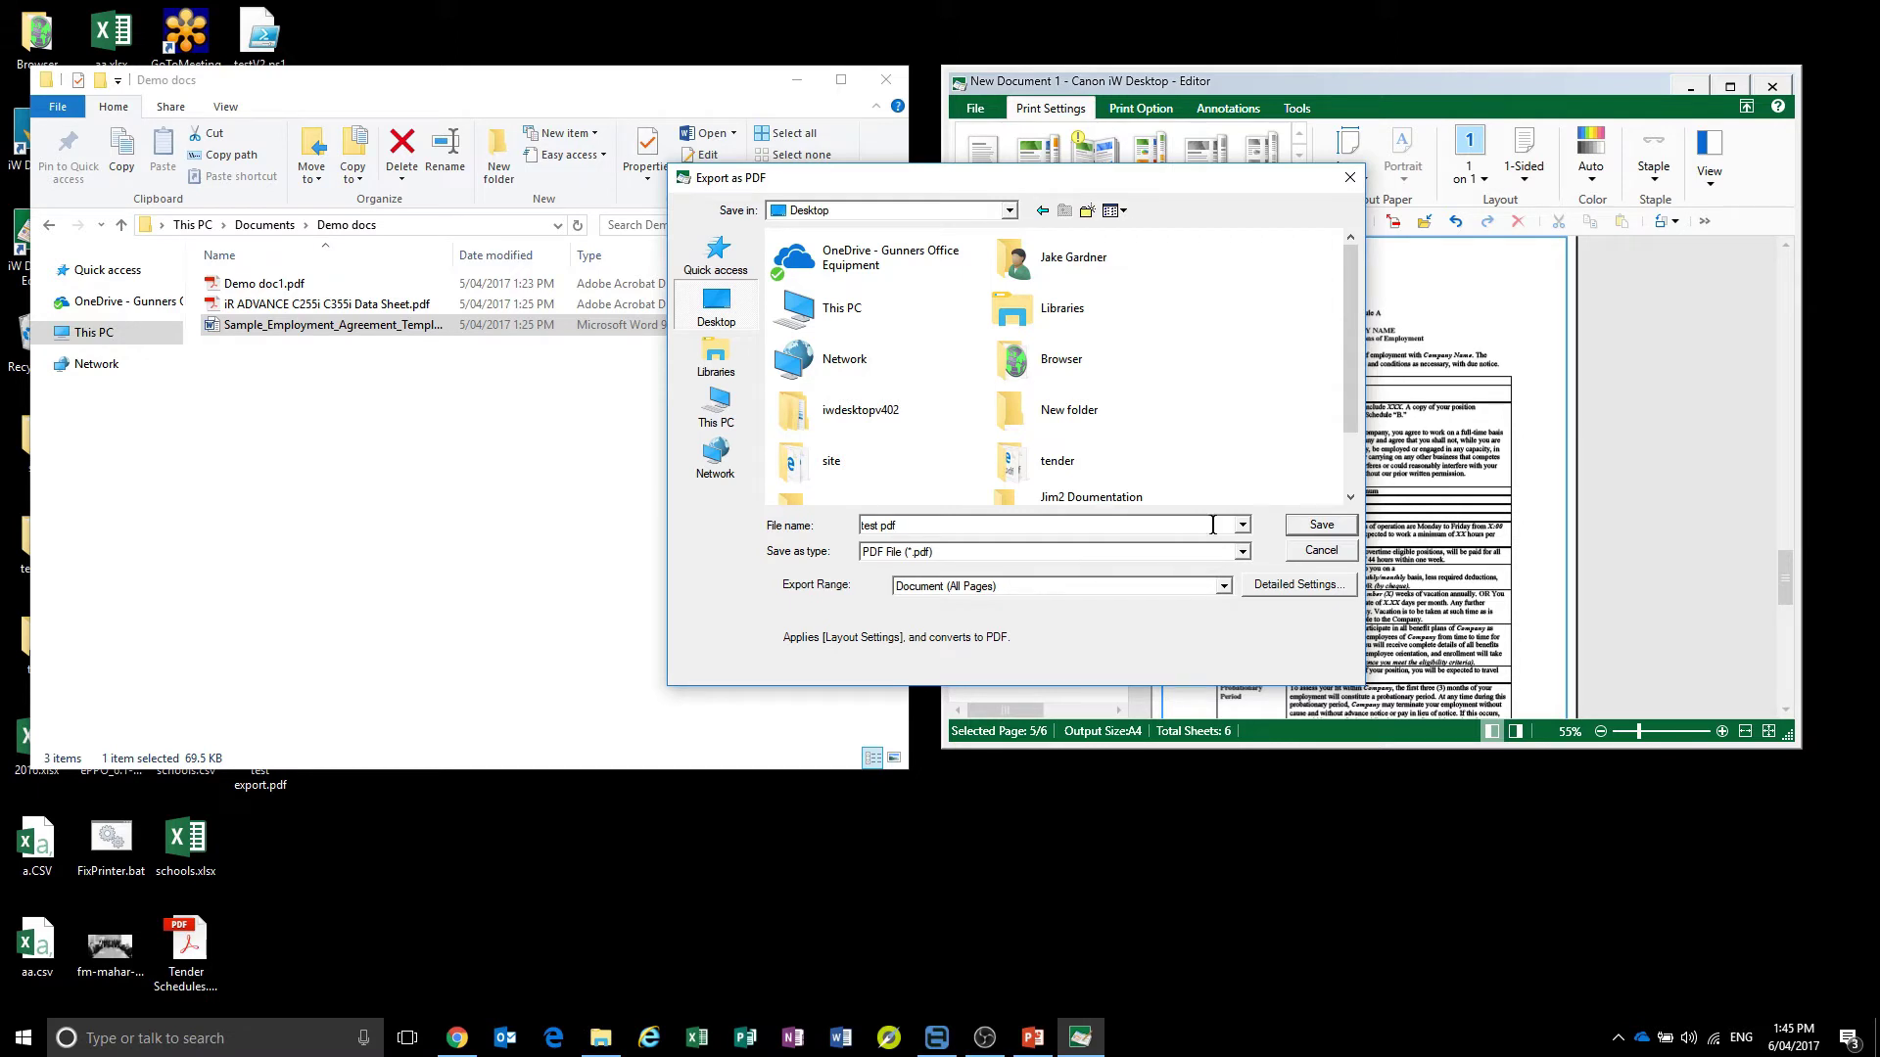
{"action": "left_click", "coordinate": [1322, 524]}
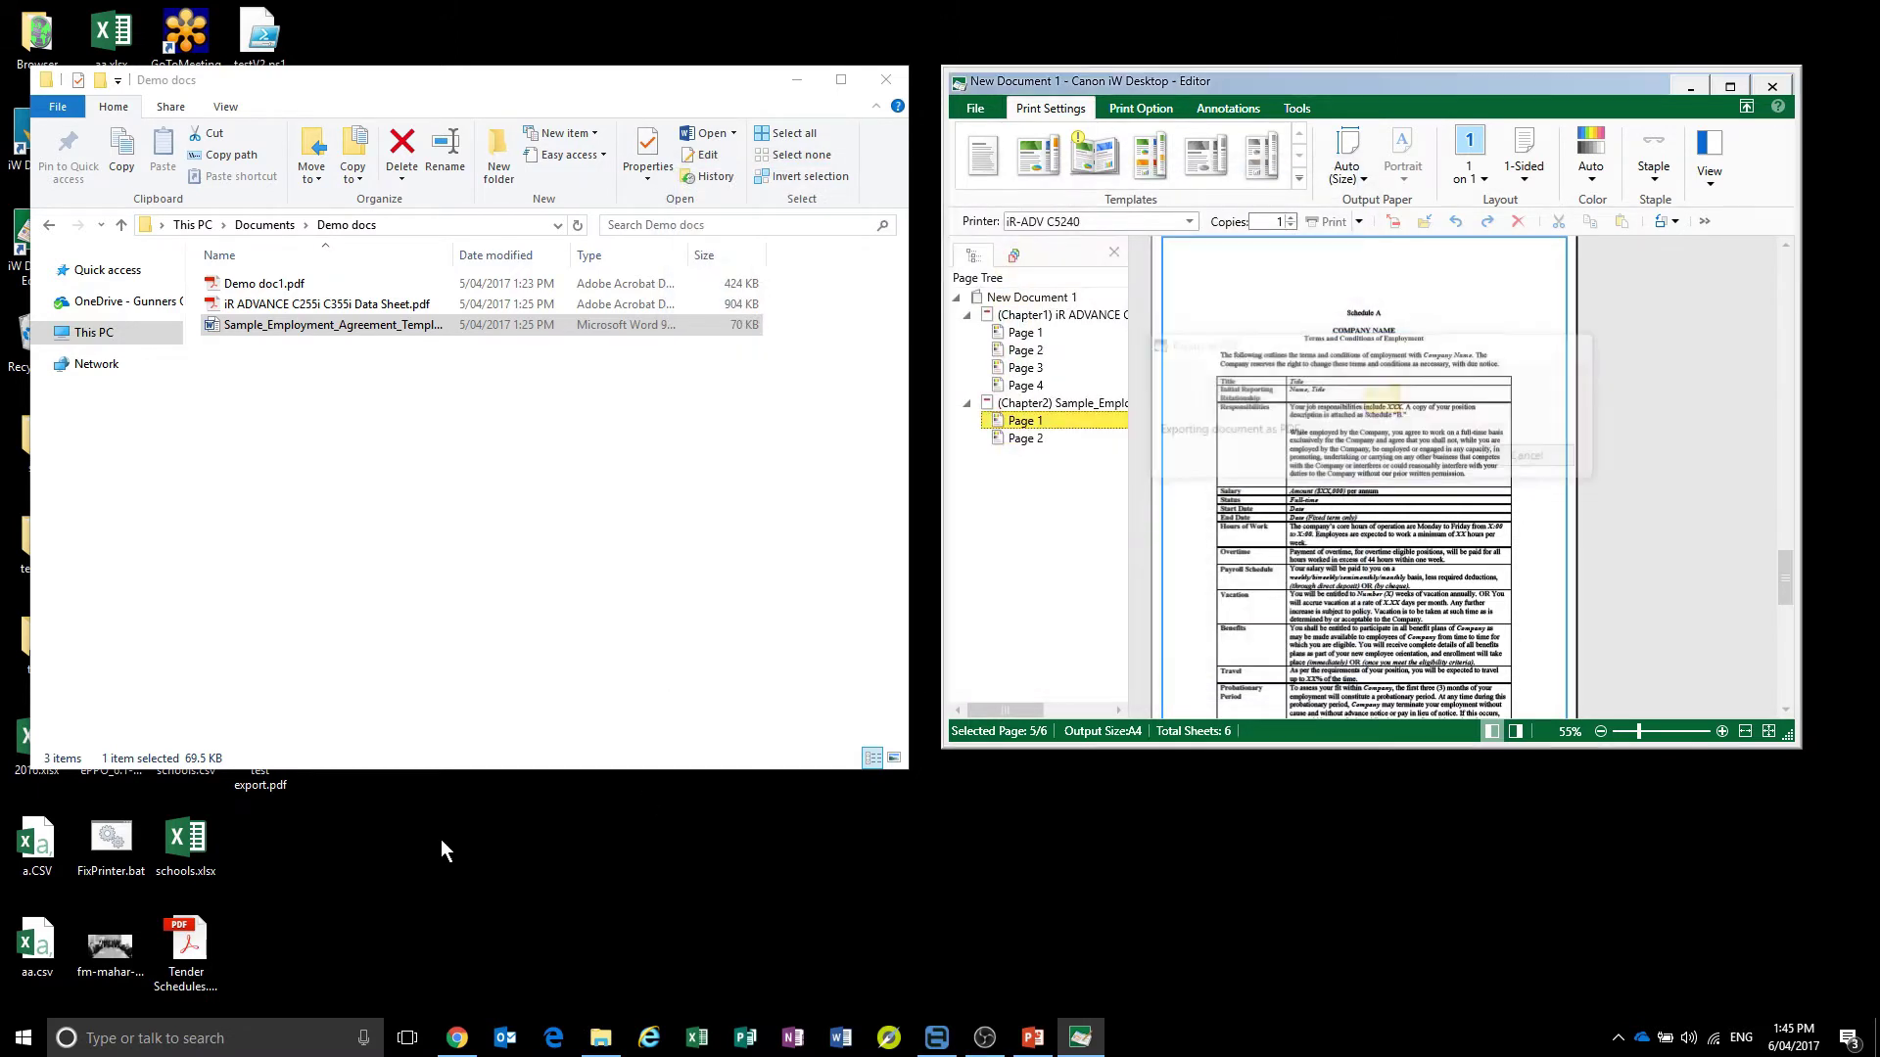
{"action": "left_click", "coordinate": [271, 848]}
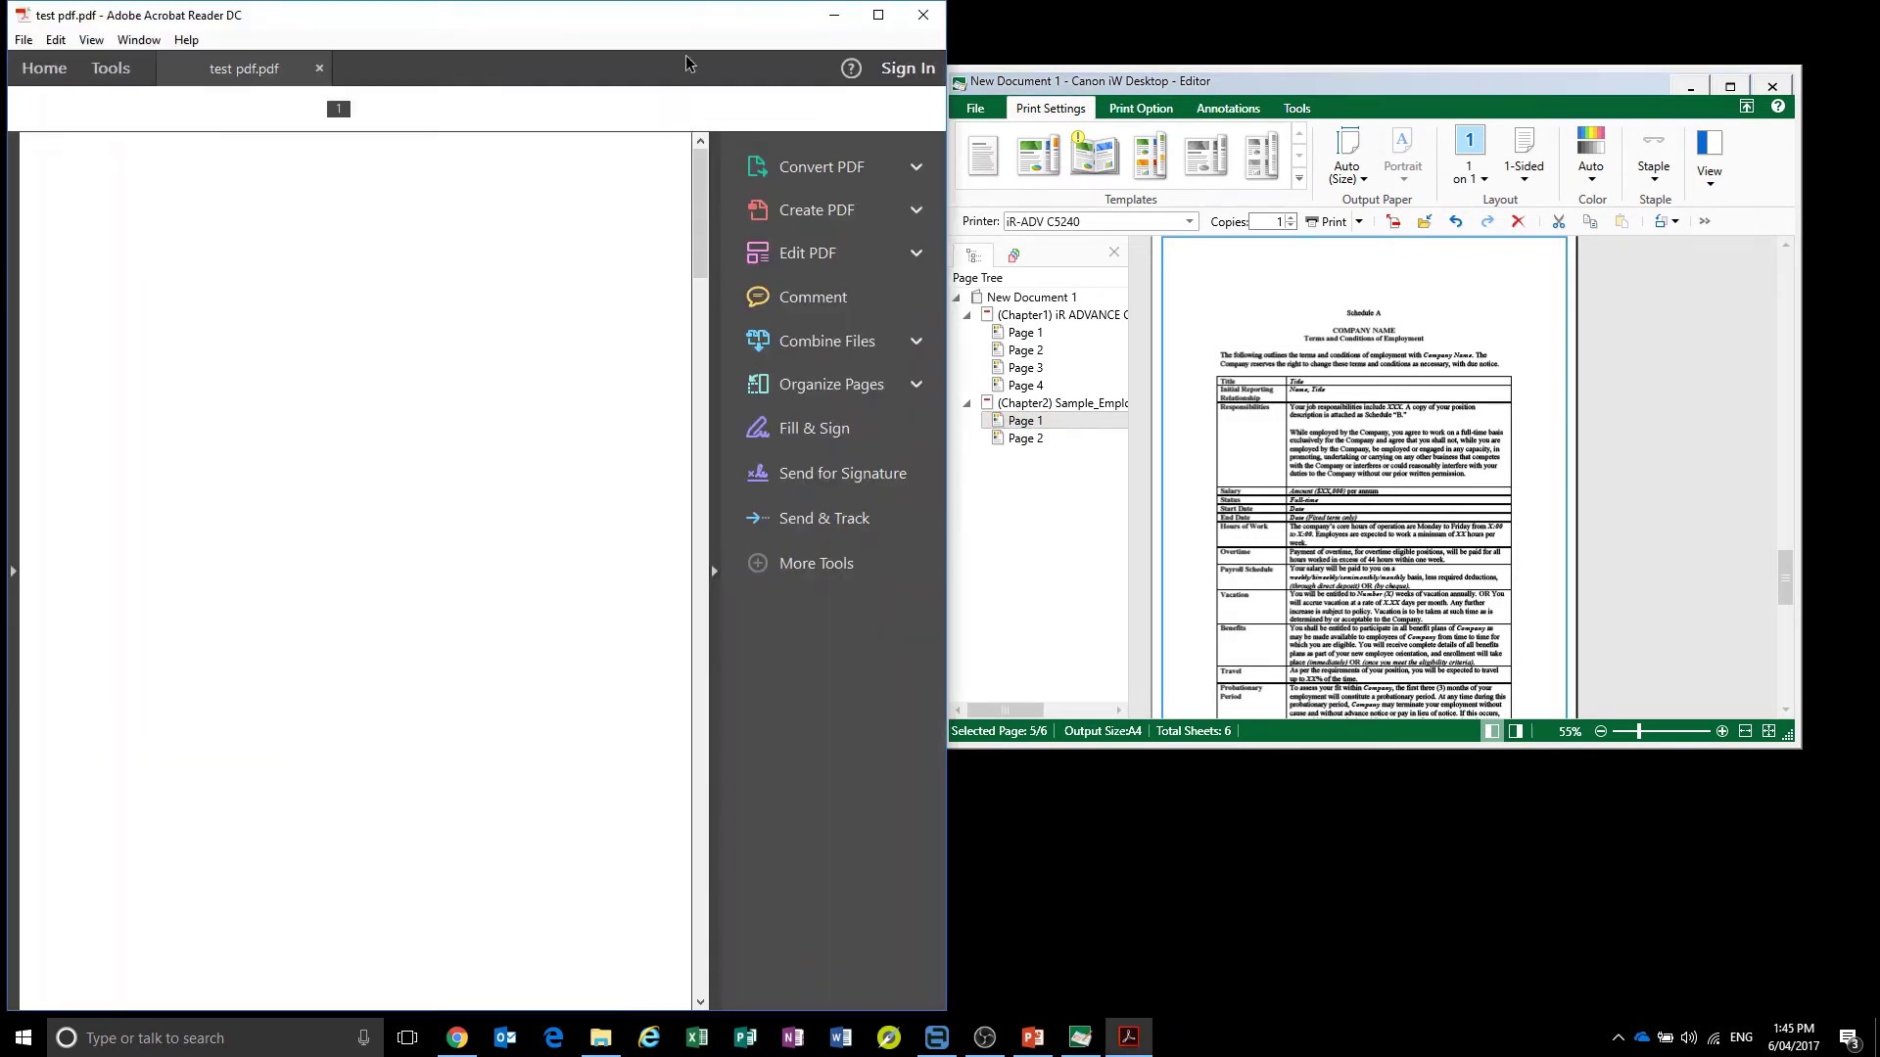
Maximize Acrobat and scroll through all six pages of test pdf.pdf and back up
{"action": "double_click", "coordinate": [696, 24]}
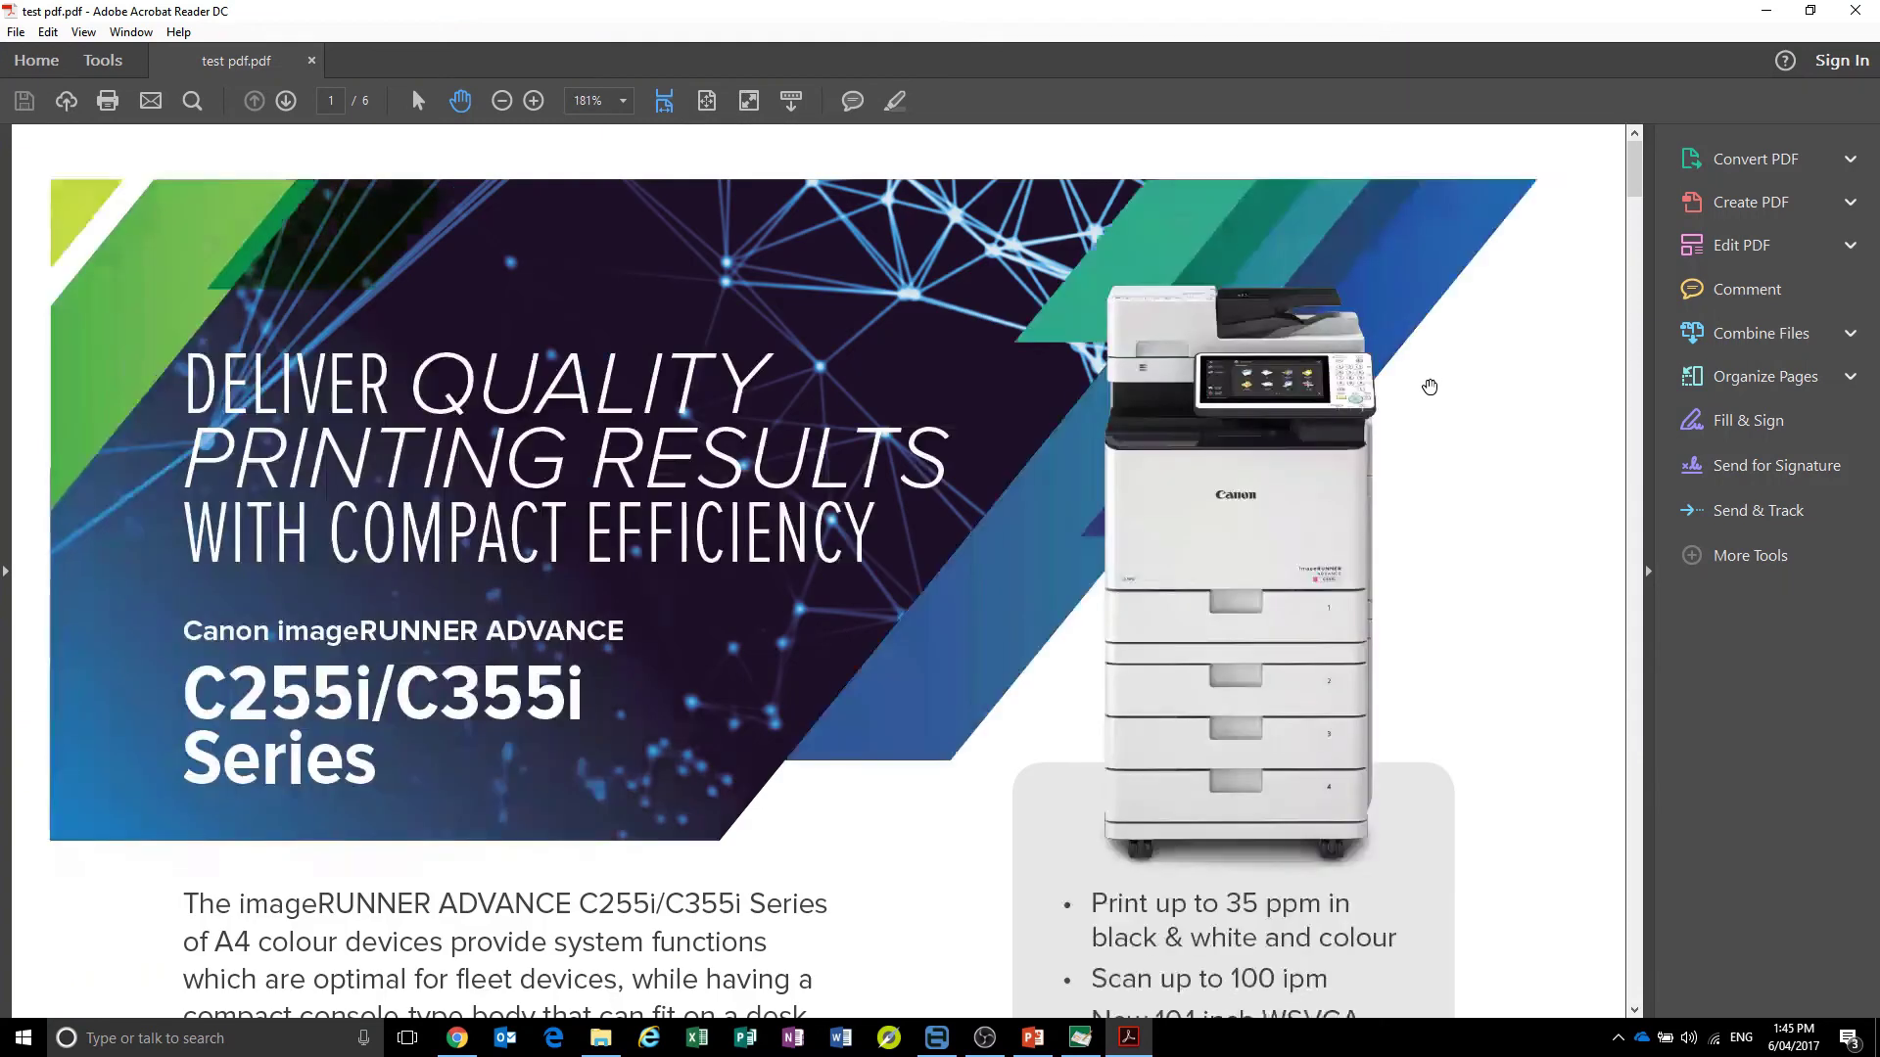
{"action": "scroll", "coordinate": [1430, 387], "scroll_direction": "down", "scroll_amount": 3}
{"action": "scroll", "coordinate": [1430, 387], "scroll_direction": "down", "scroll_amount": 5}
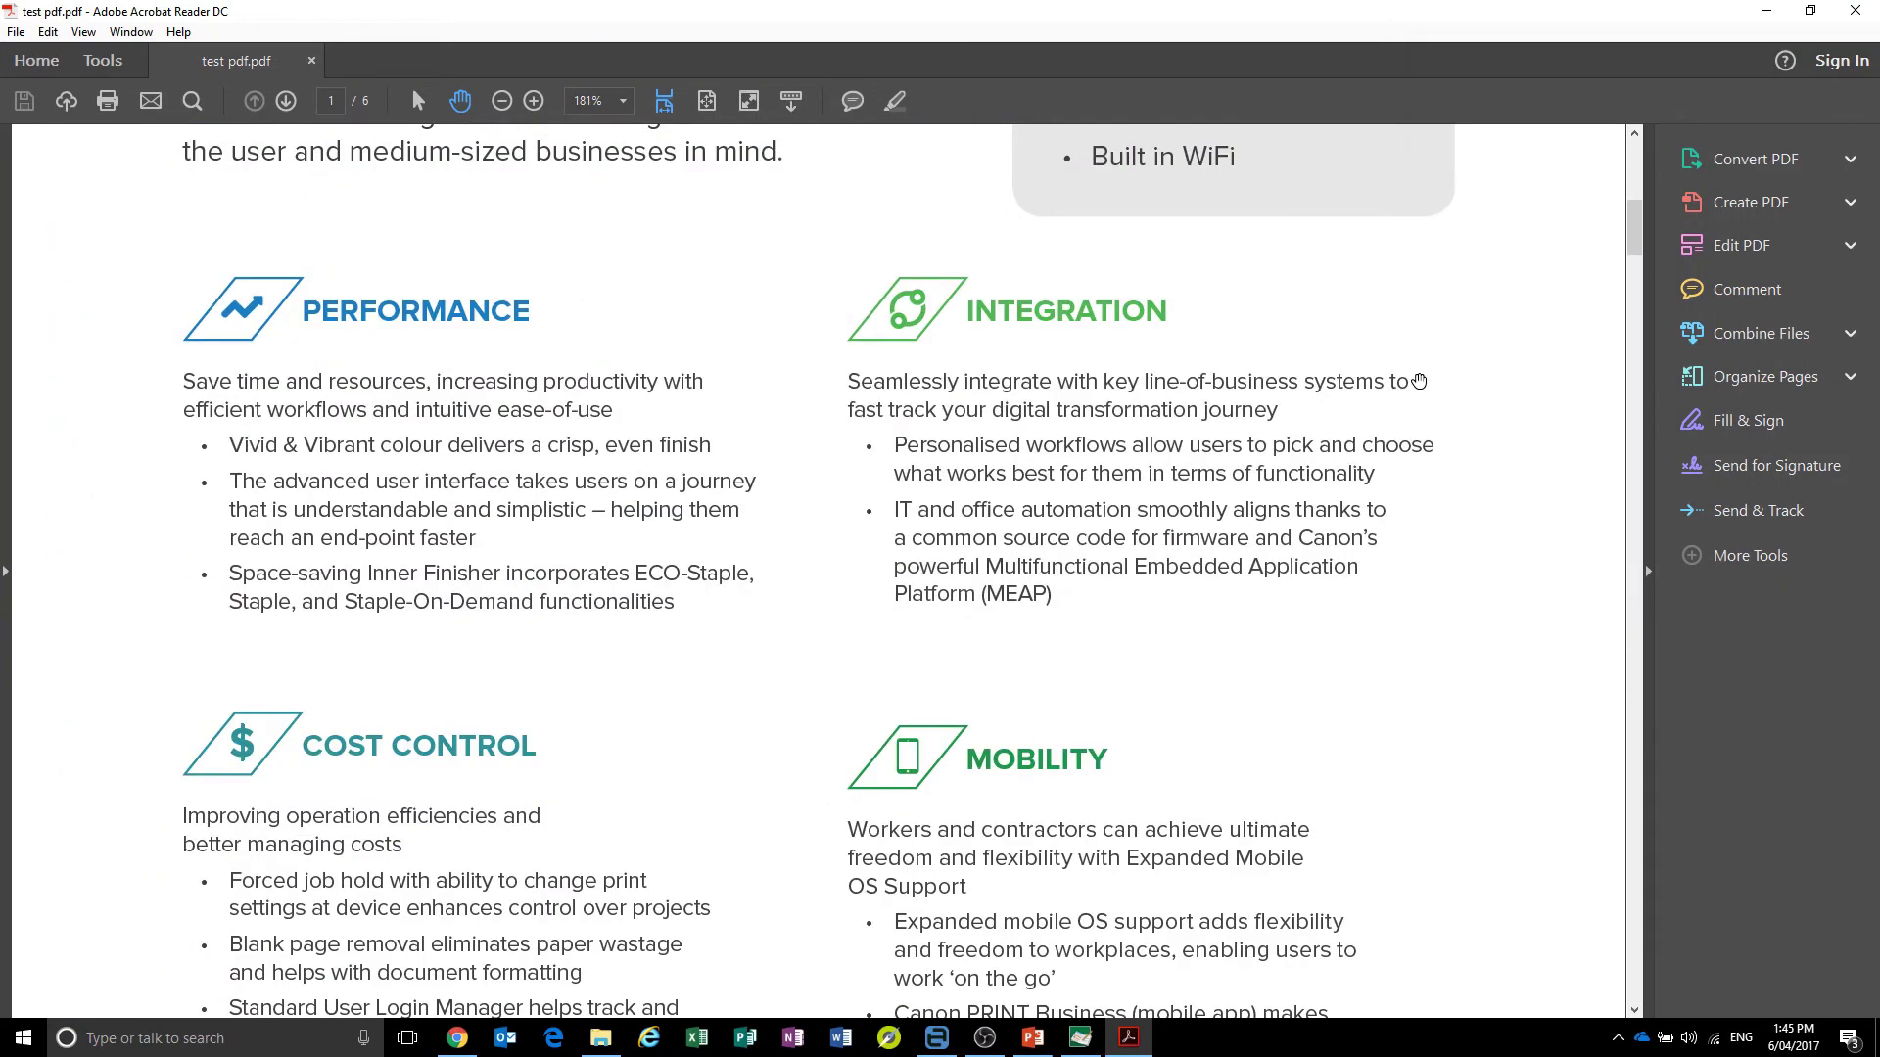
{"action": "scroll", "coordinate": [1416, 381], "scroll_direction": "down", "scroll_amount": 5}
{"action": "scroll", "coordinate": [1083, 541], "scroll_direction": "down", "scroll_amount": 3}
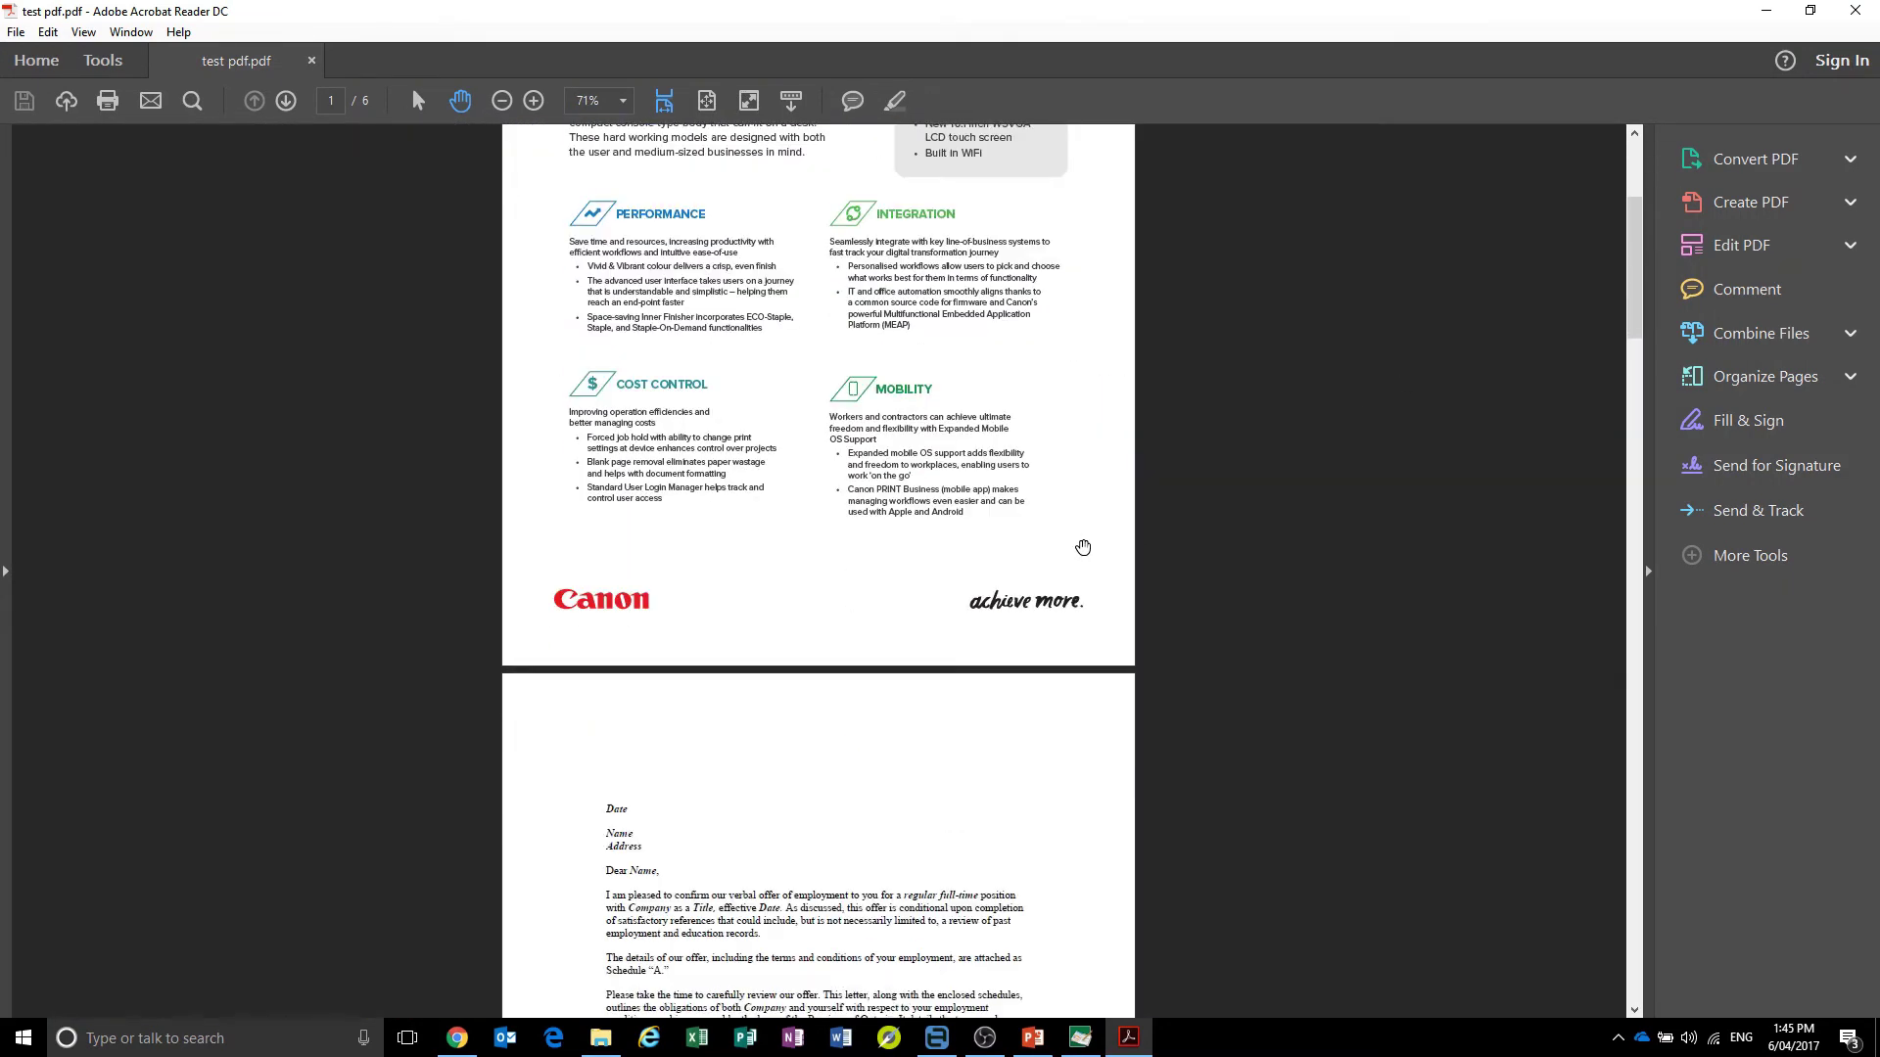
{"action": "scroll", "coordinate": [960, 503], "scroll_direction": "down", "scroll_amount": 10}
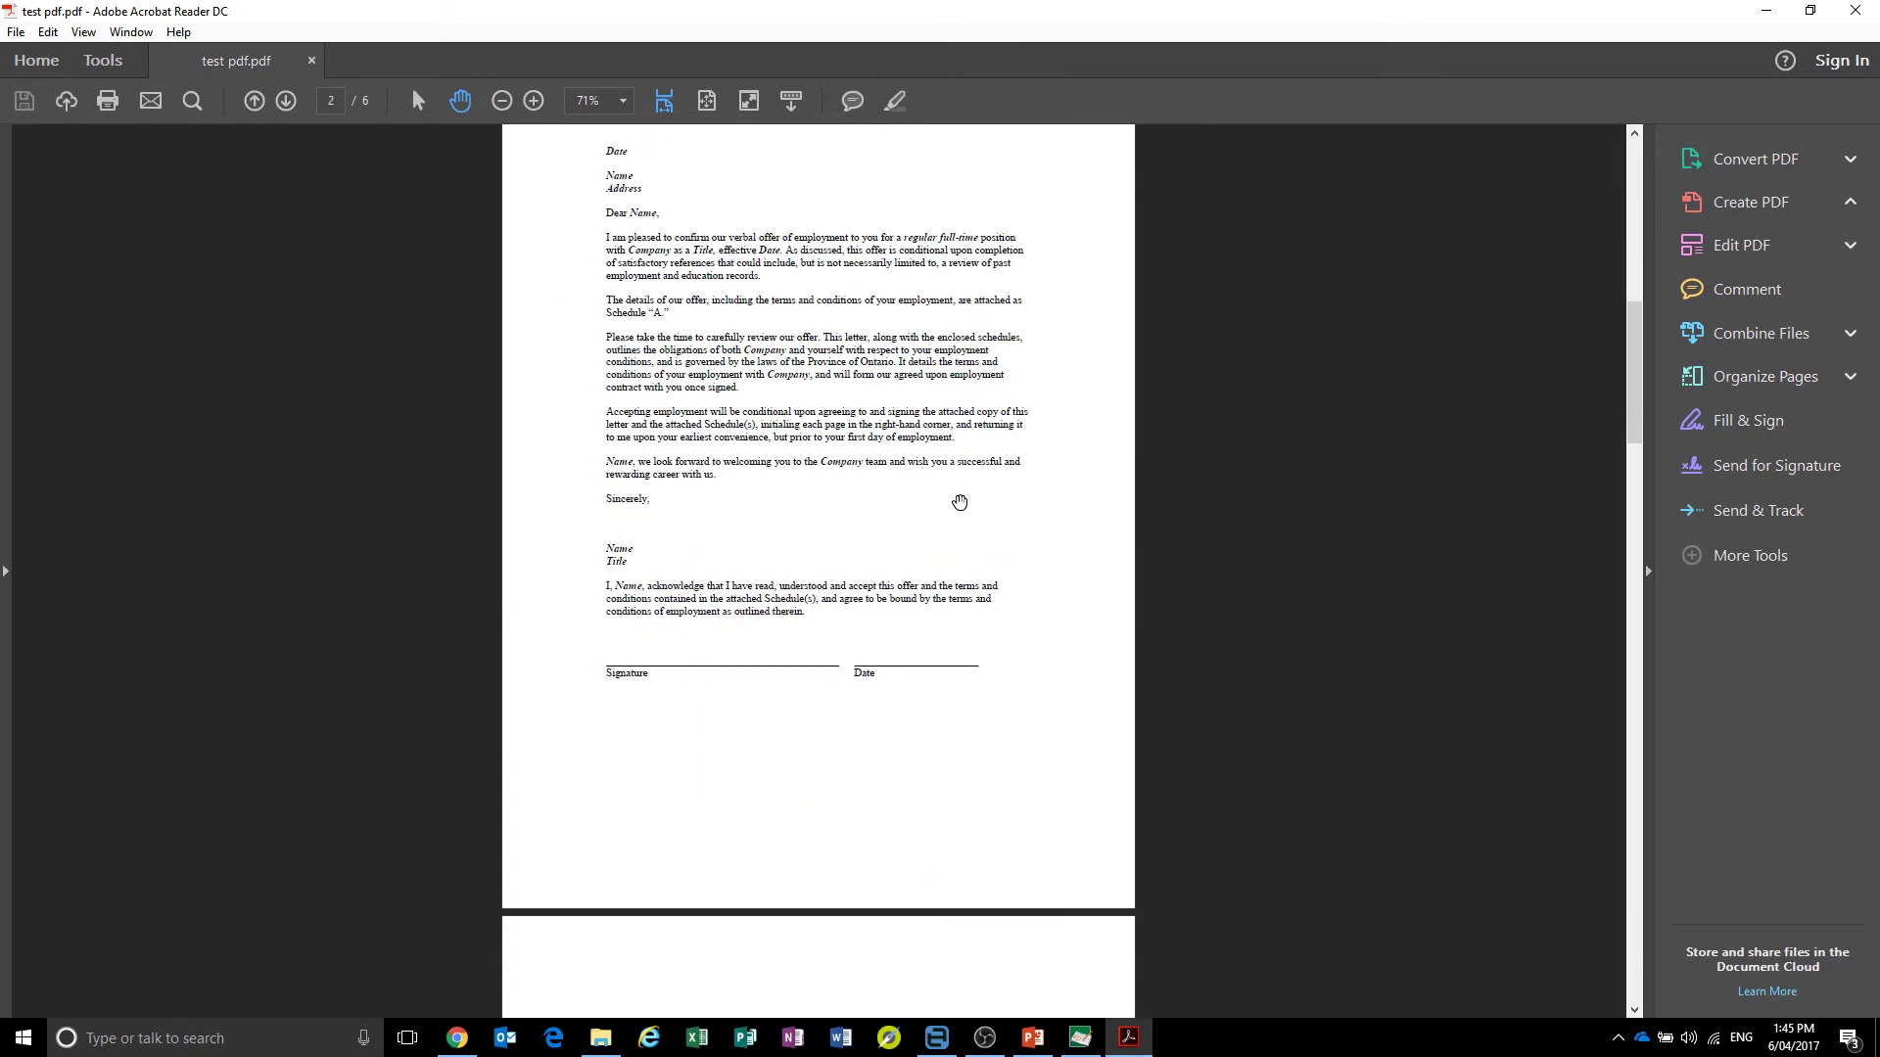
{"action": "scroll", "coordinate": [960, 502], "scroll_direction": "down", "scroll_amount": 14}
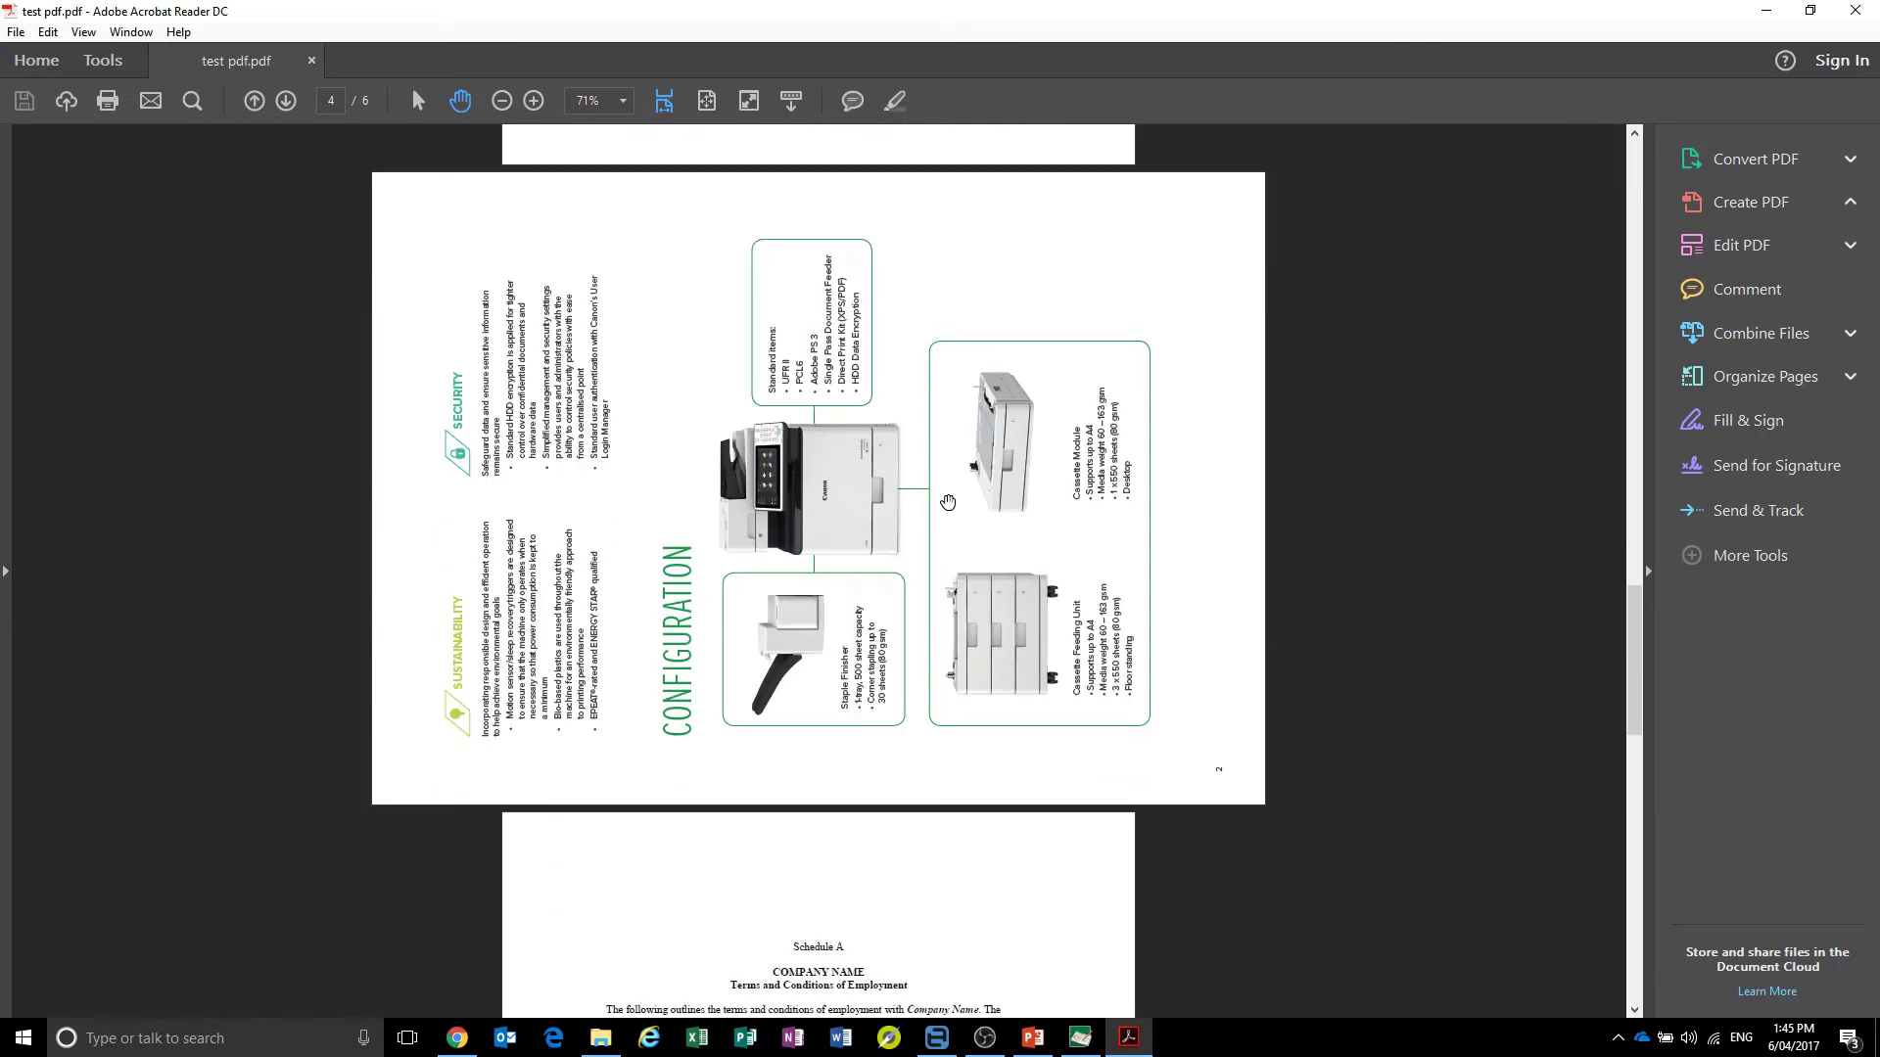
{"action": "scroll", "coordinate": [871, 559], "scroll_direction": "down", "scroll_amount": 12}
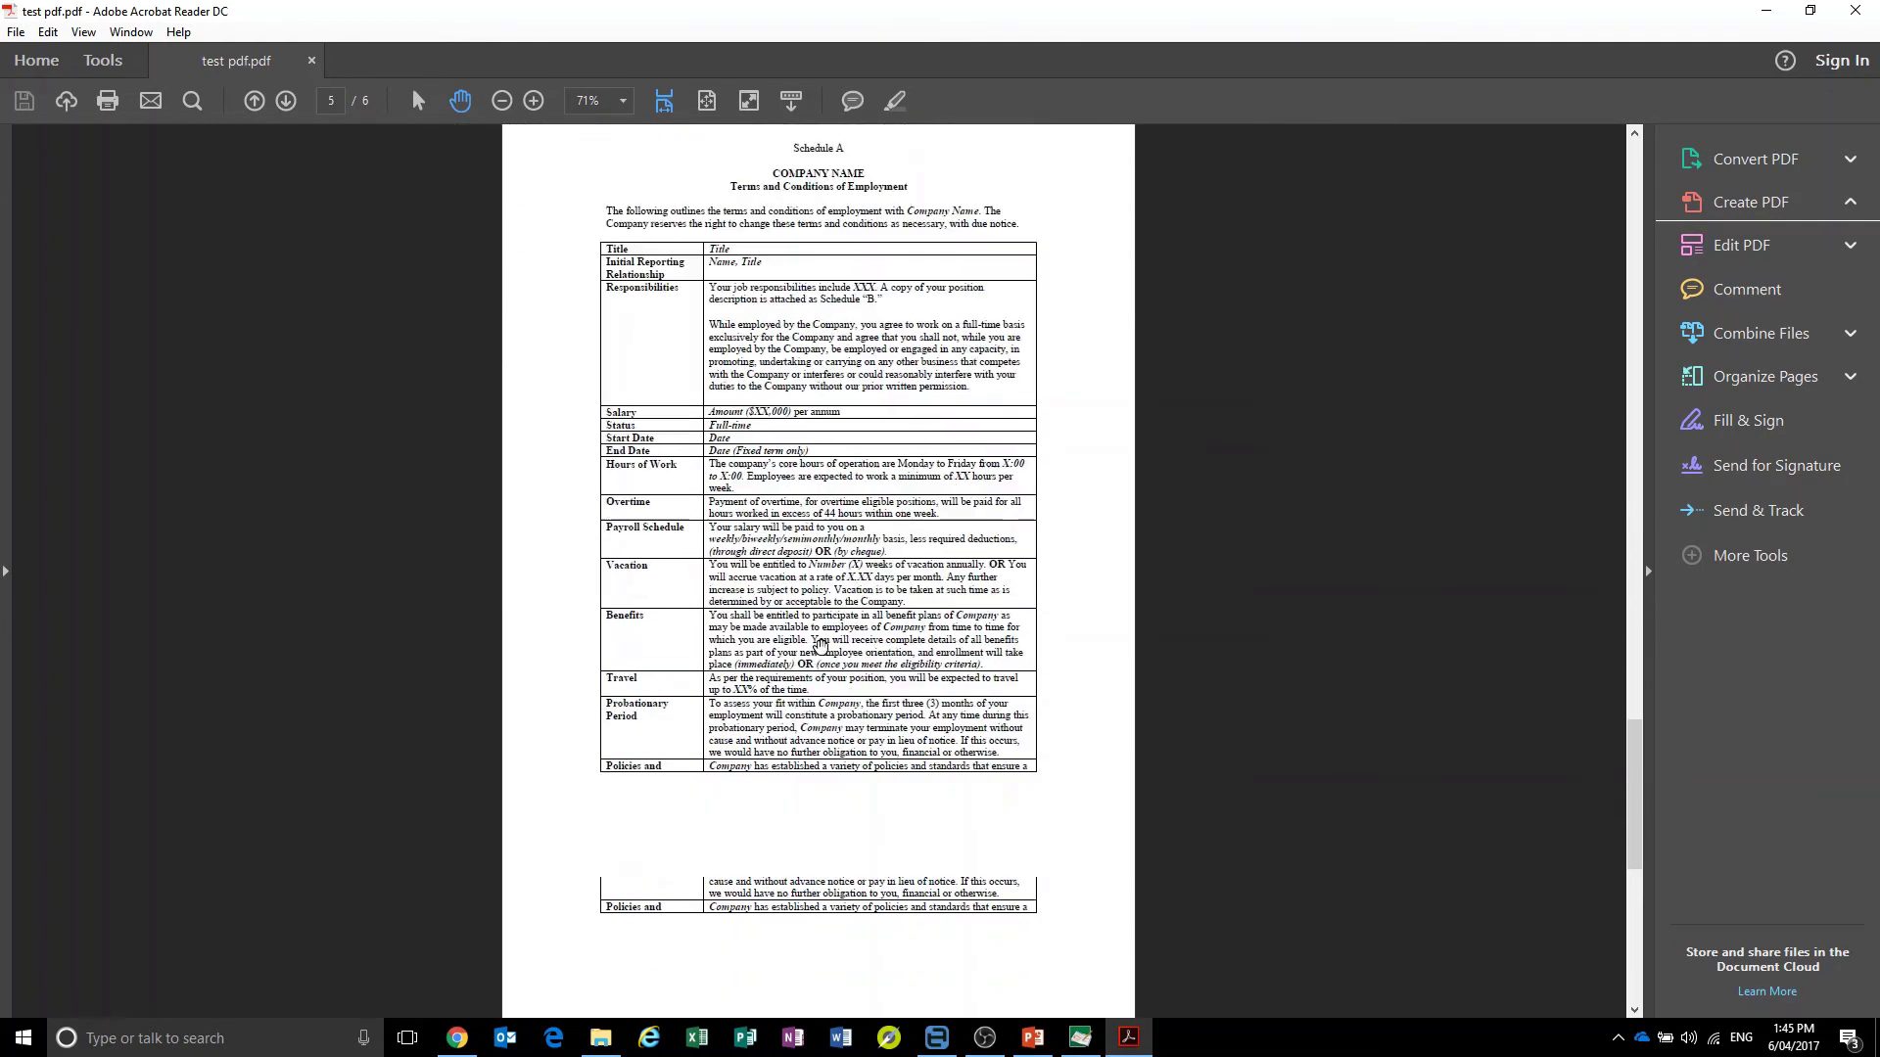
{"action": "scroll", "coordinate": [820, 647], "scroll_direction": "down", "scroll_amount": 2}
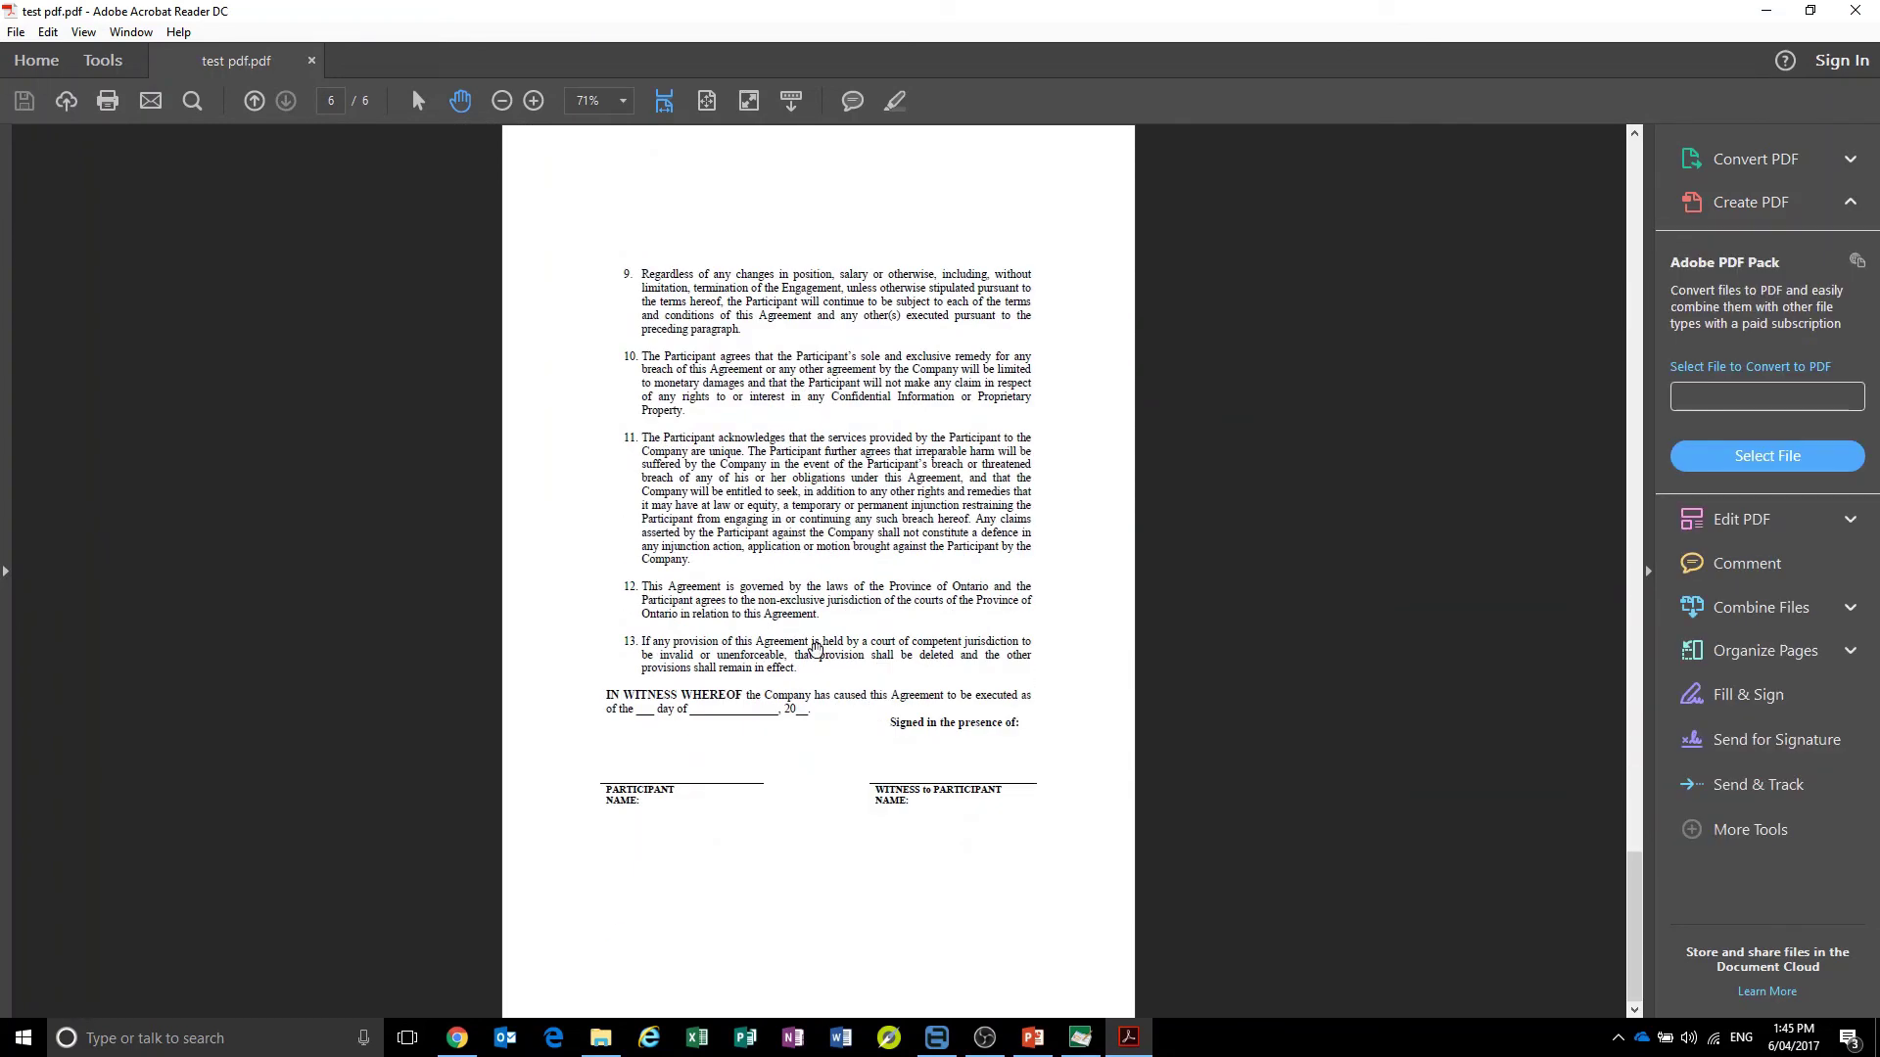
{"action": "scroll", "coordinate": [798, 682], "scroll_direction": "up", "scroll_amount": 20}
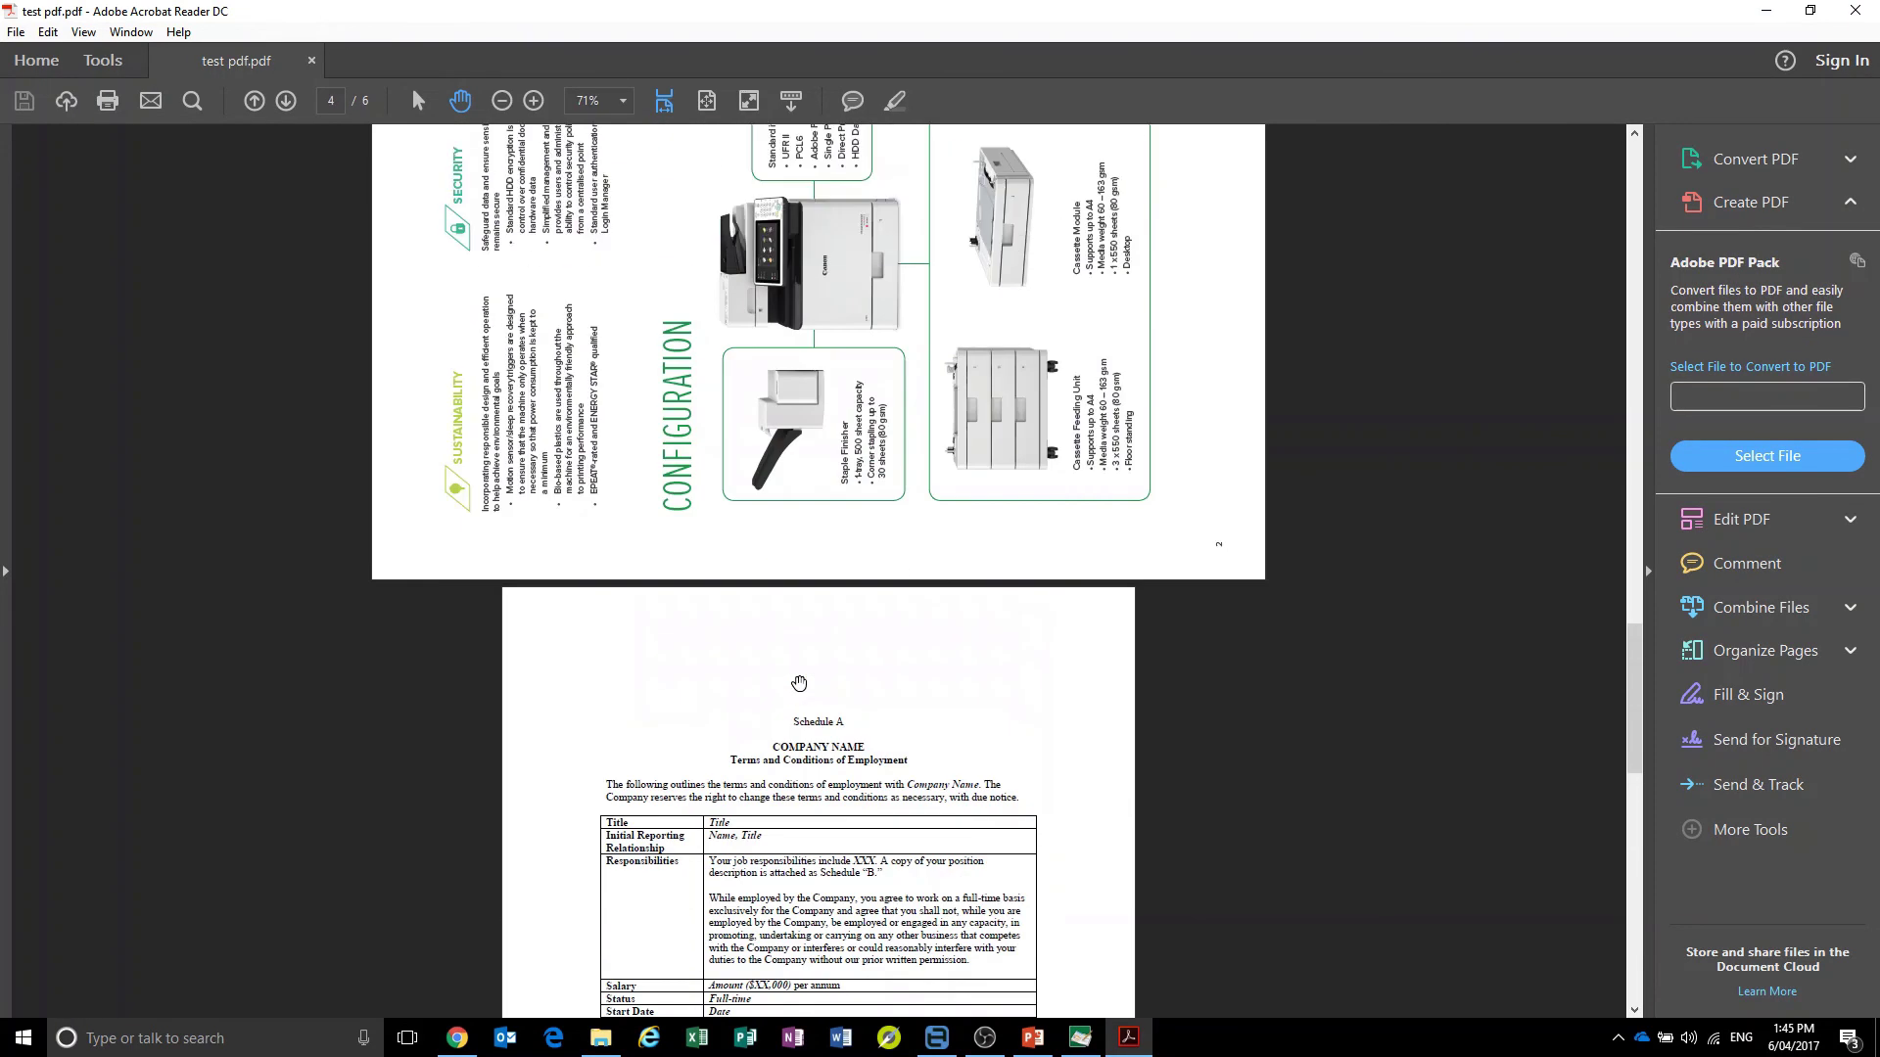
{"action": "scroll", "coordinate": [799, 682], "scroll_direction": "up", "scroll_amount": 15}
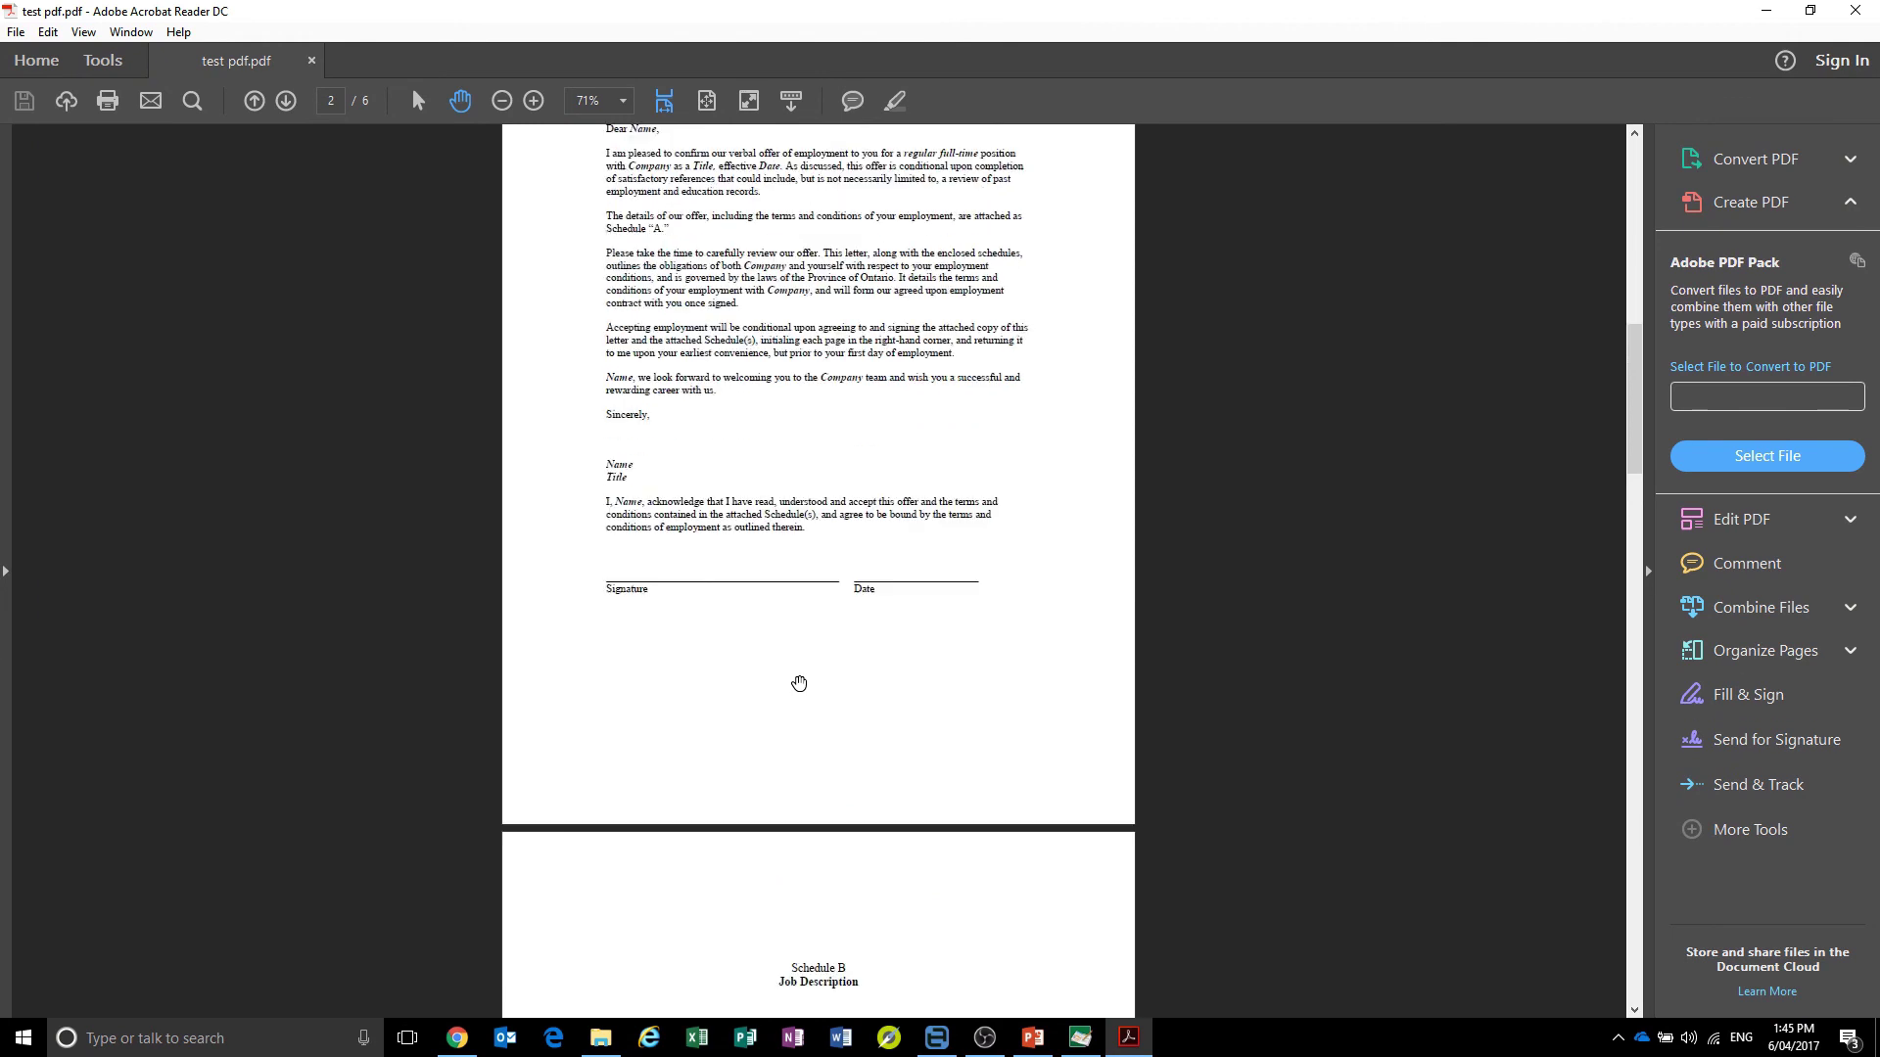
{"action": "scroll", "coordinate": [798, 683], "scroll_direction": "up", "scroll_amount": 3}
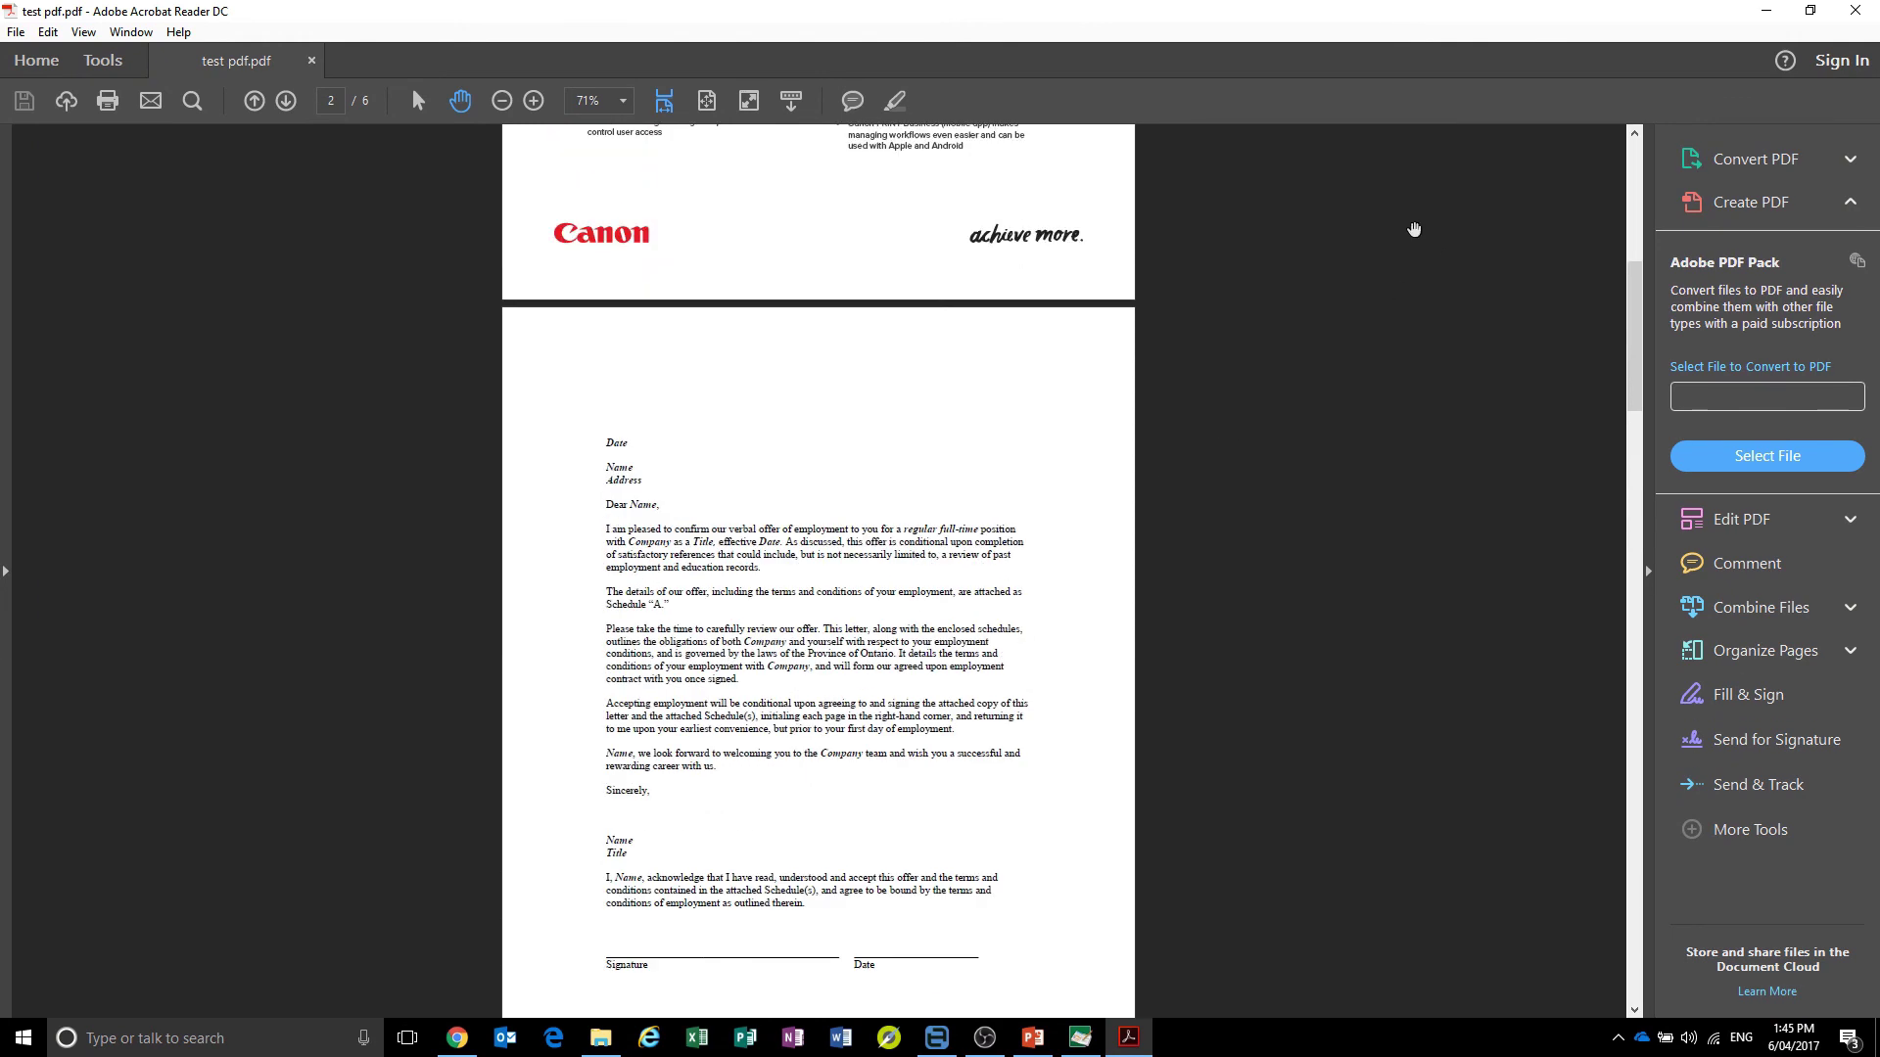